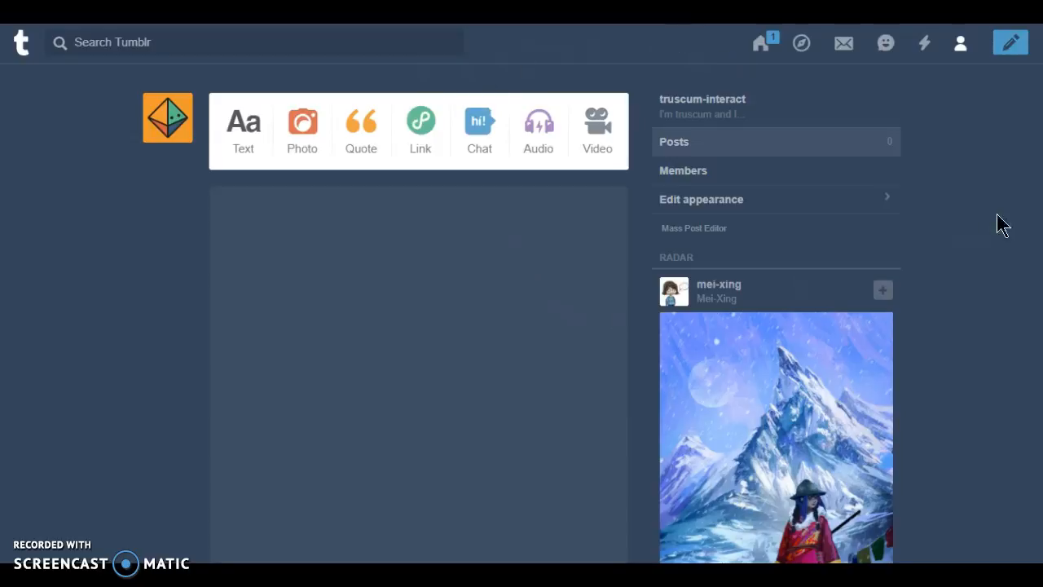
scroll(522, 326, down, 5)
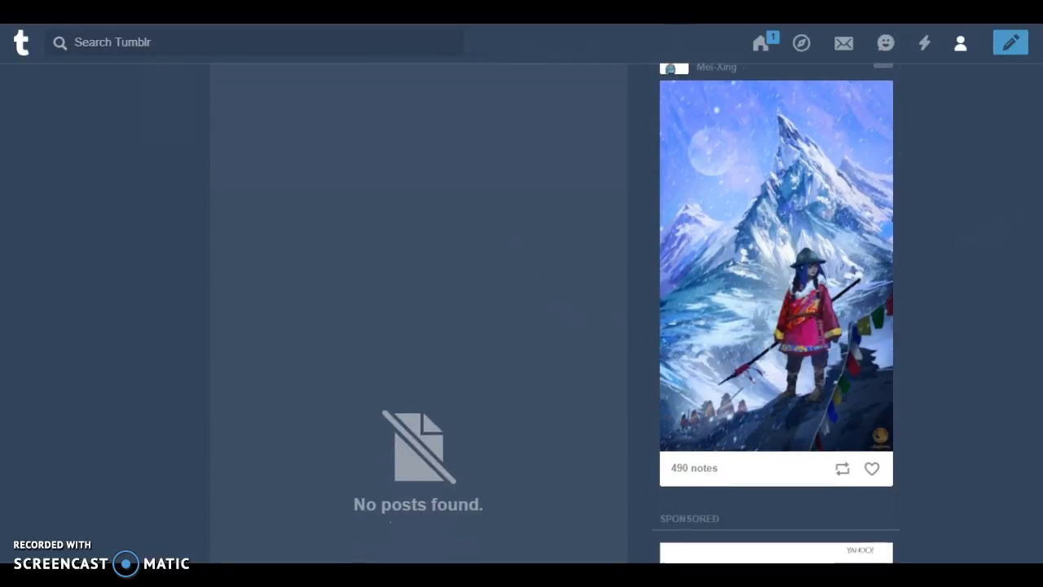
scroll(522, 326, up, 5)
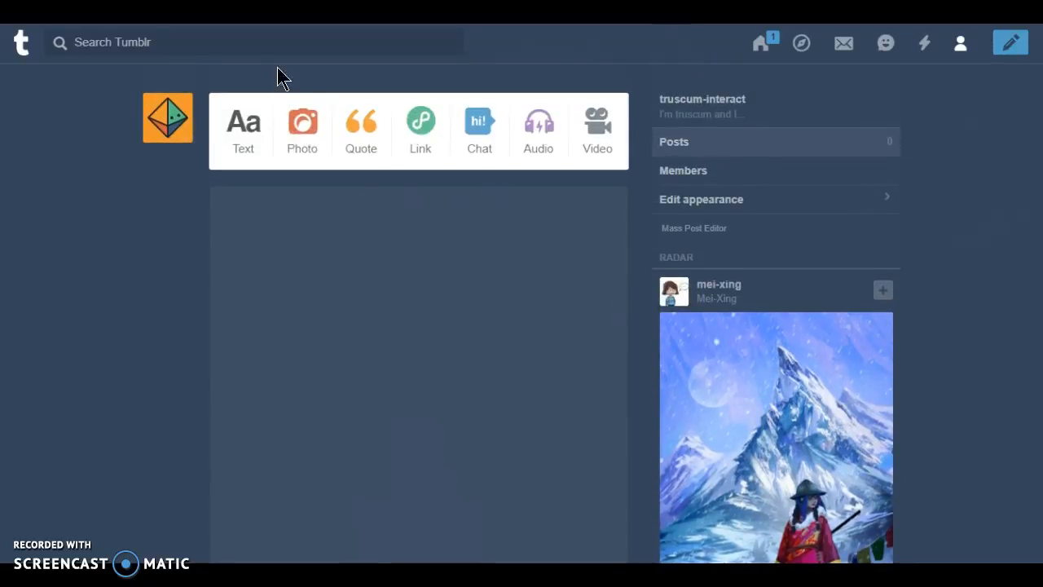
- Open Tumblr's site search from the empty truscum-interact blog page
click(282, 43)
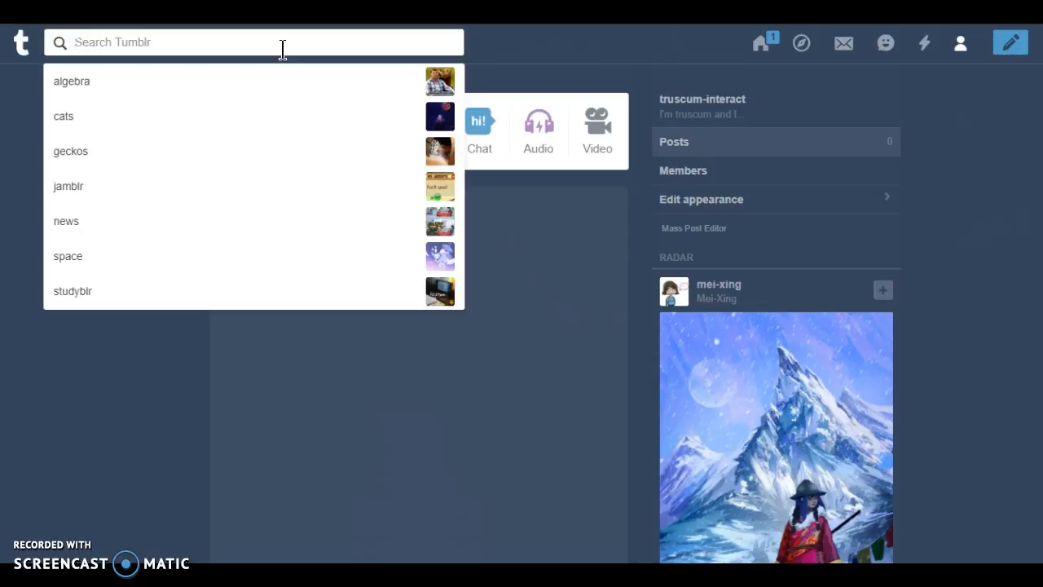
text(tru)
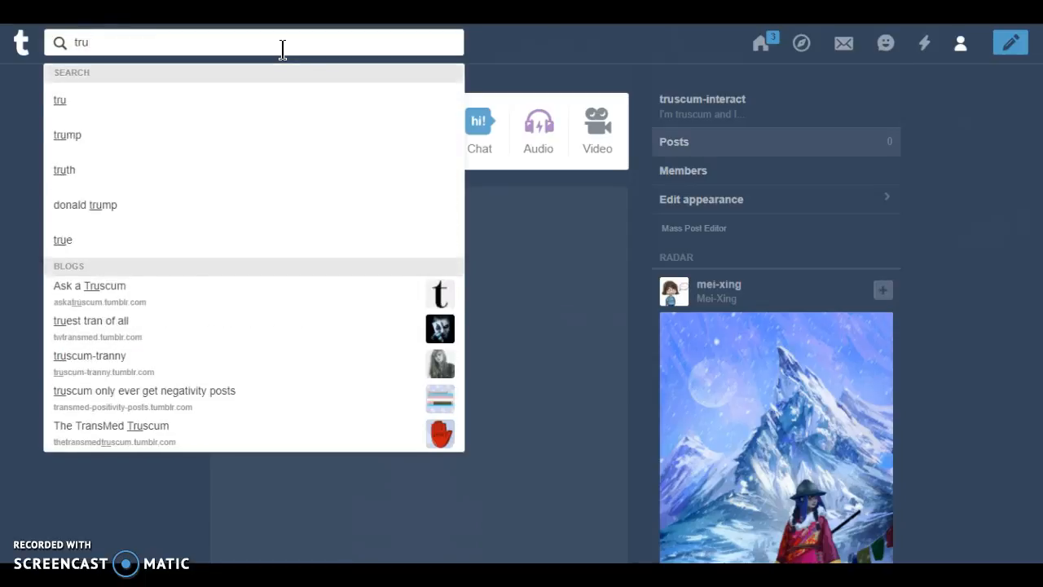
text(scum )
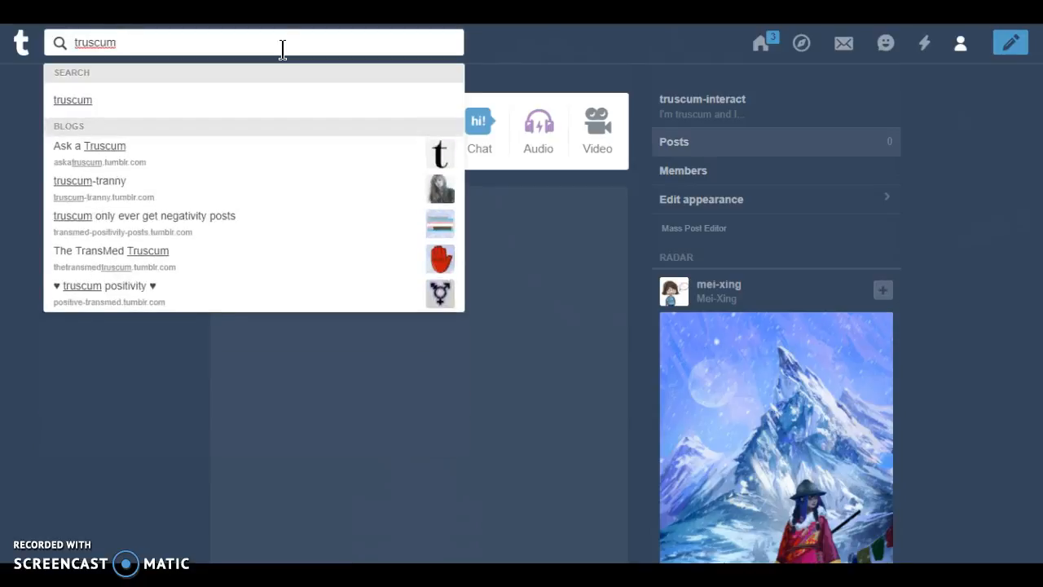
text(dont i)
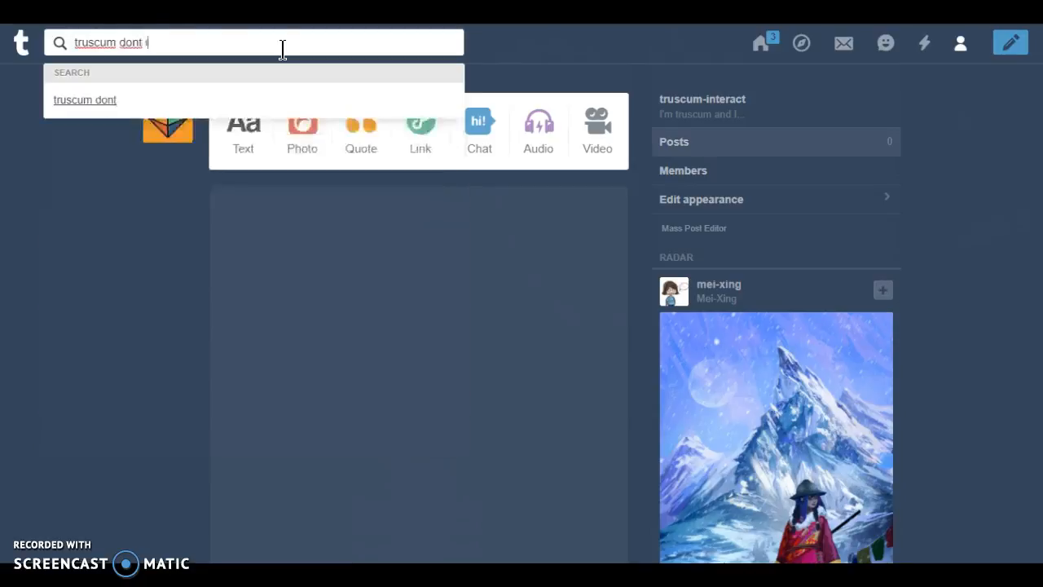
text(nteract)
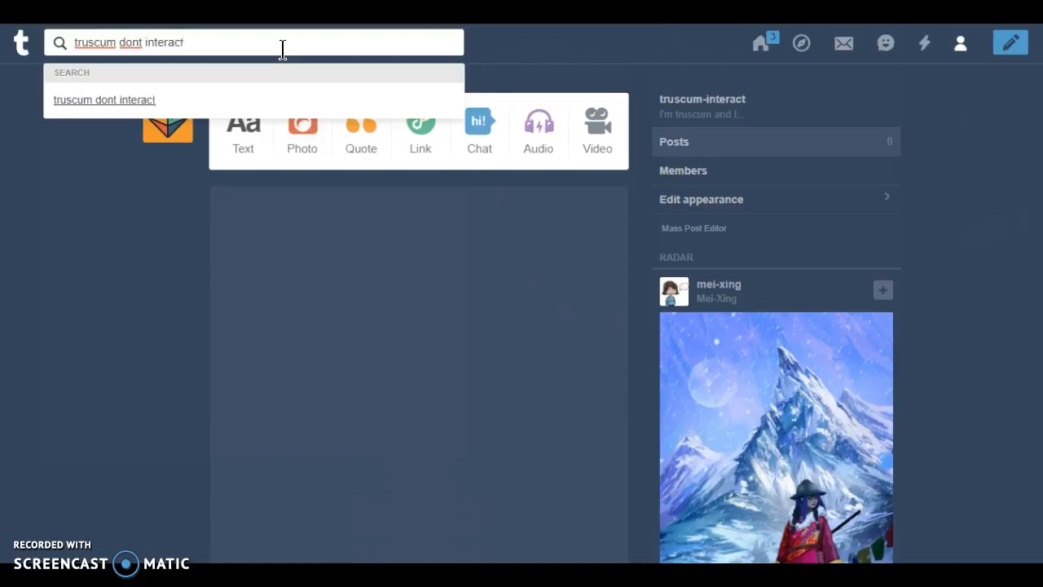
- Run the search for 'truscum dont interact' to load the tagged posts
key(Return)
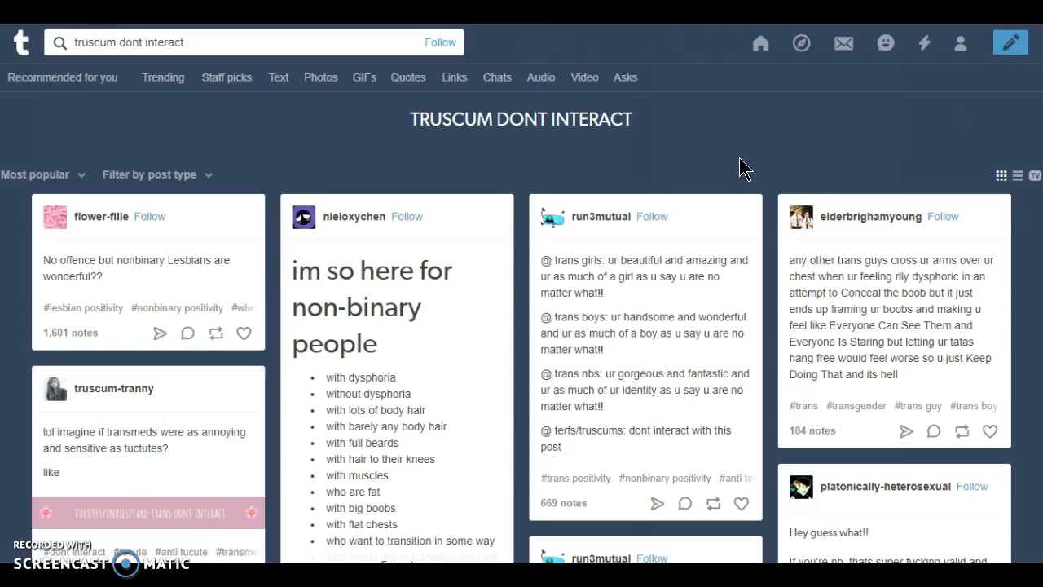
scroll(522, 326, down, 3)
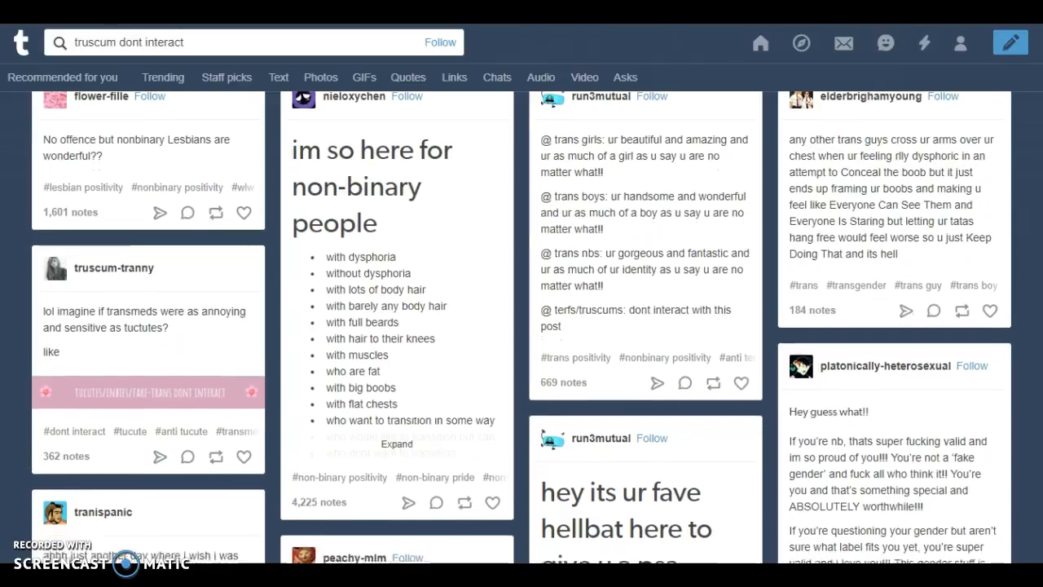
scroll(521, 326, down, 3)
scroll(522, 326, down, 5)
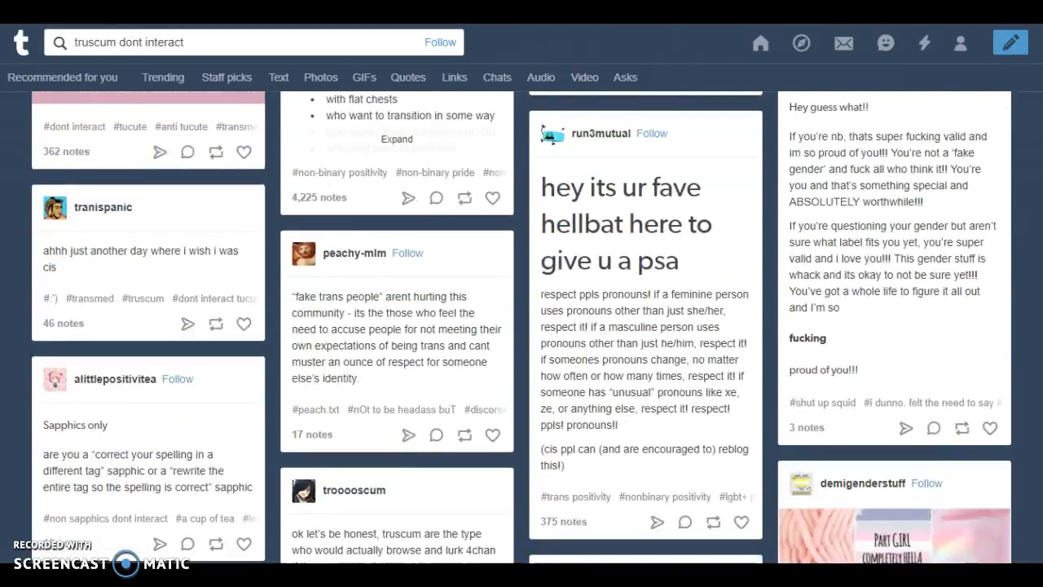
scroll(642, 303, up, 1)
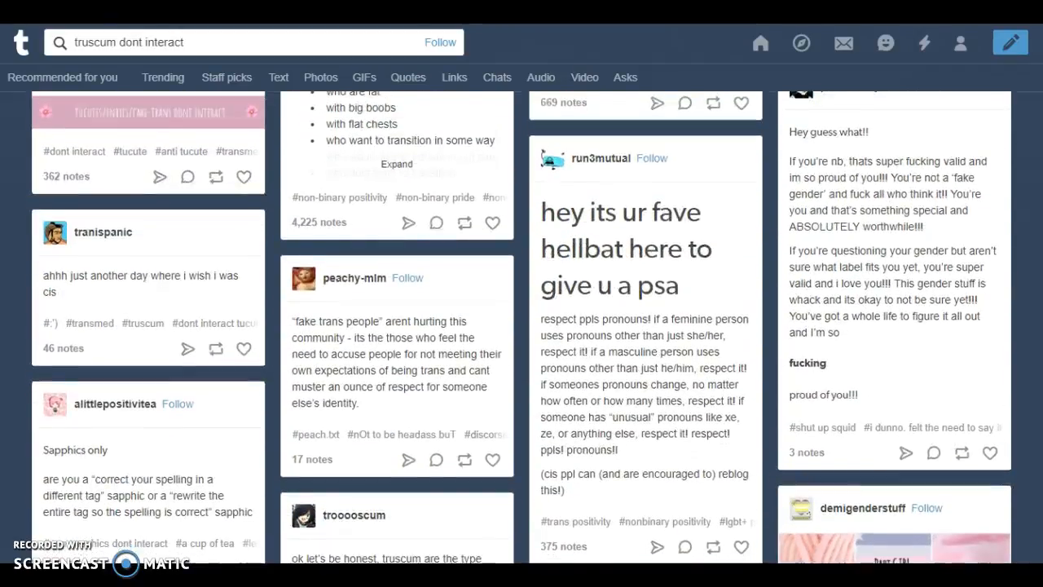
scroll(641, 303, down, 2)
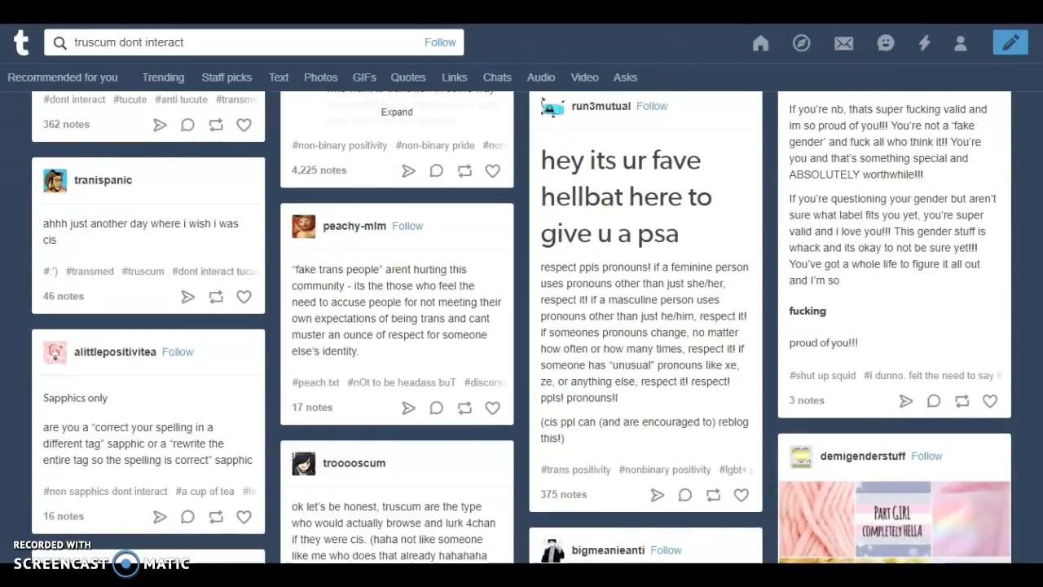
scroll(521, 326, up, 10)
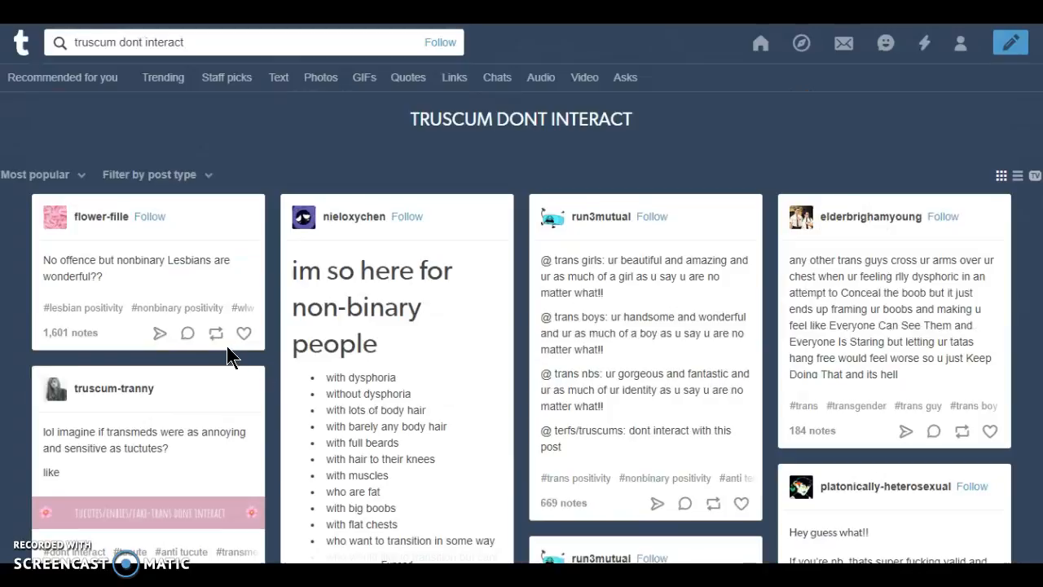
- Reblog flower-fille's 'nonbinary Lesbians are wonderful' post onto the truscum-interact blog
click(216, 334)
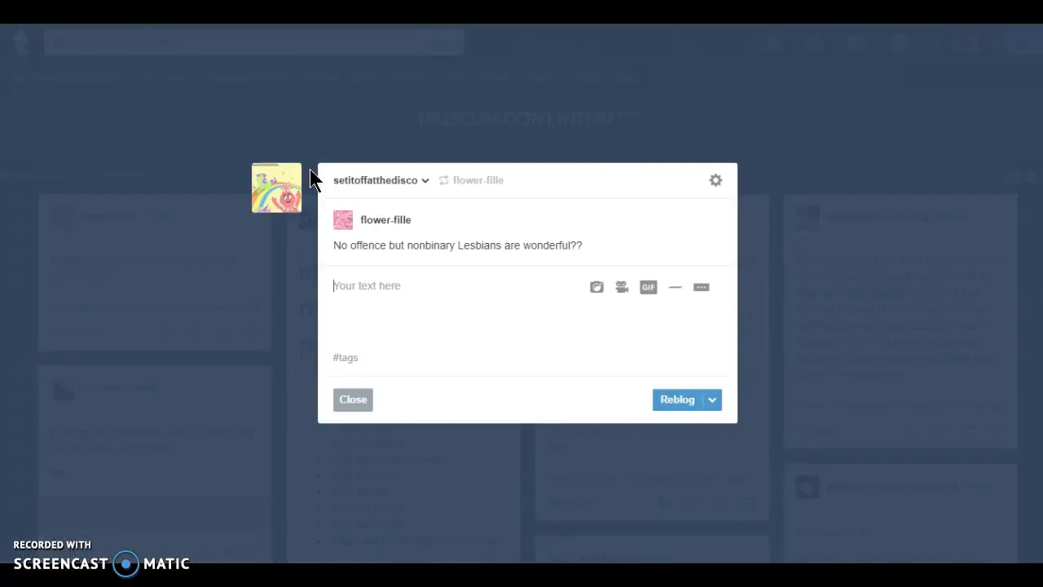
click(375, 180)
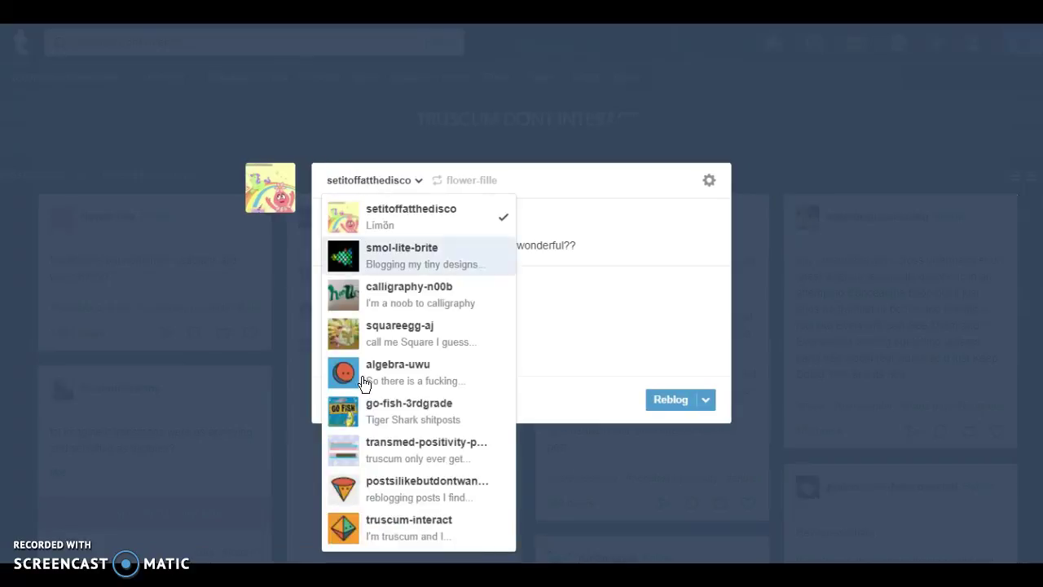
click(367, 528)
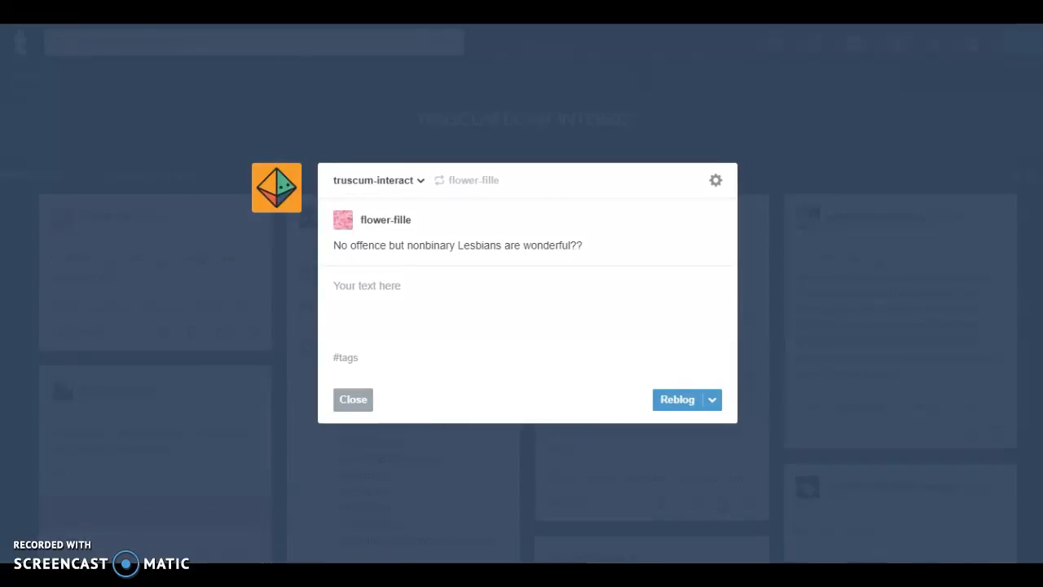
click(689, 403)
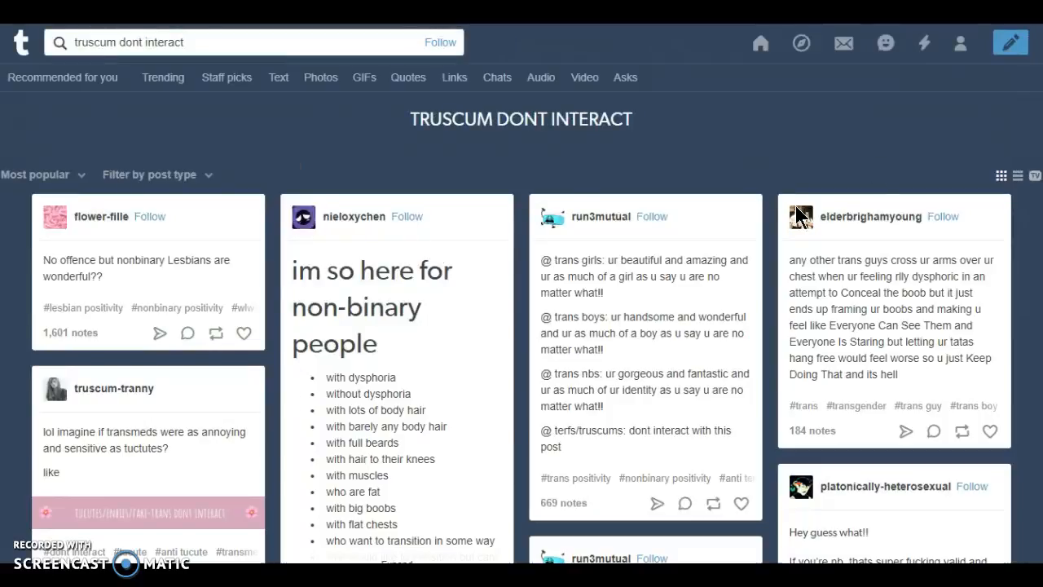
scroll(522, 326, down, 5)
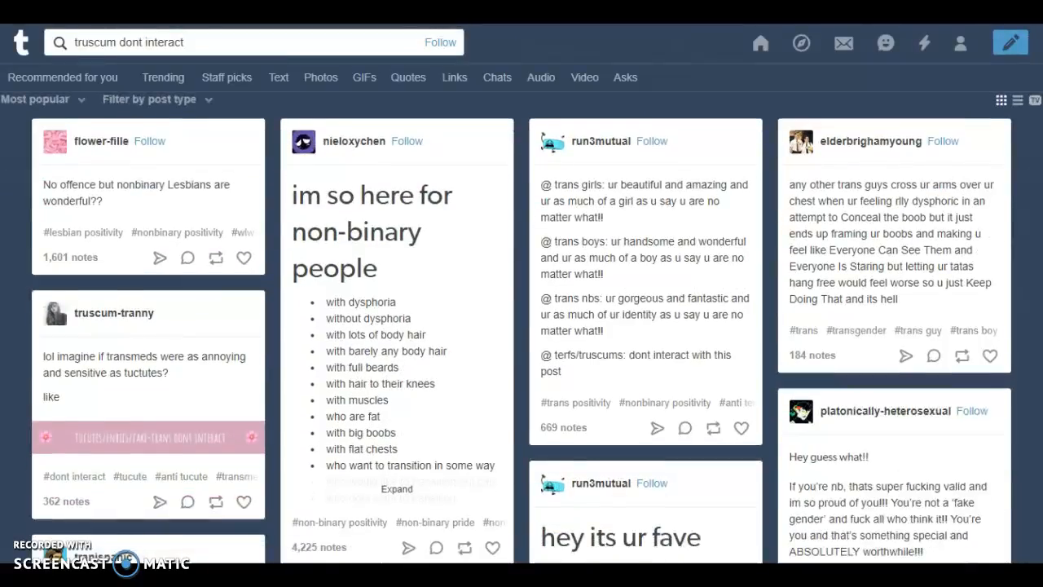
scroll(1035, 199, down, 5)
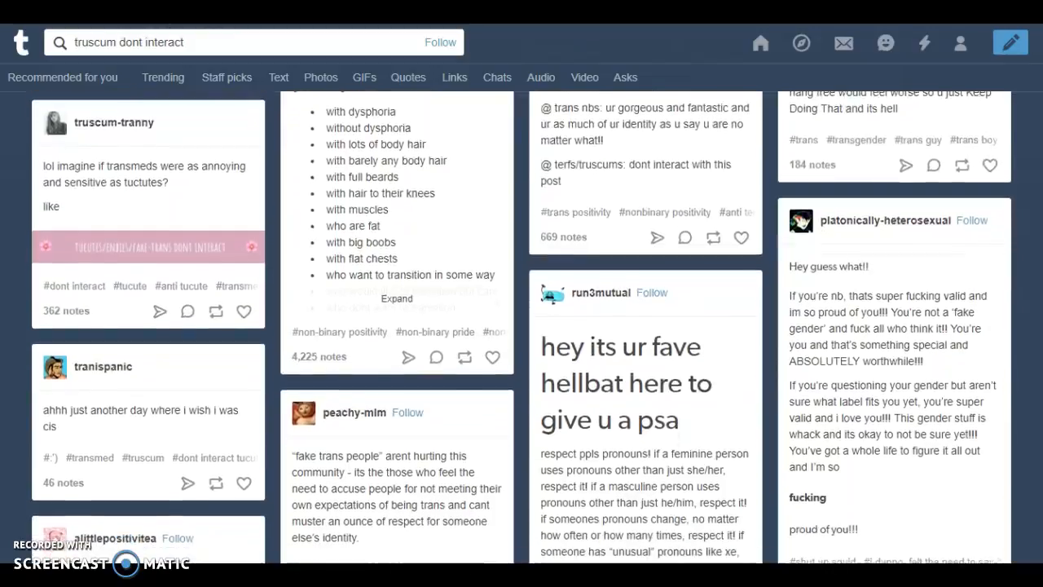
scroll(1035, 199, down, 1)
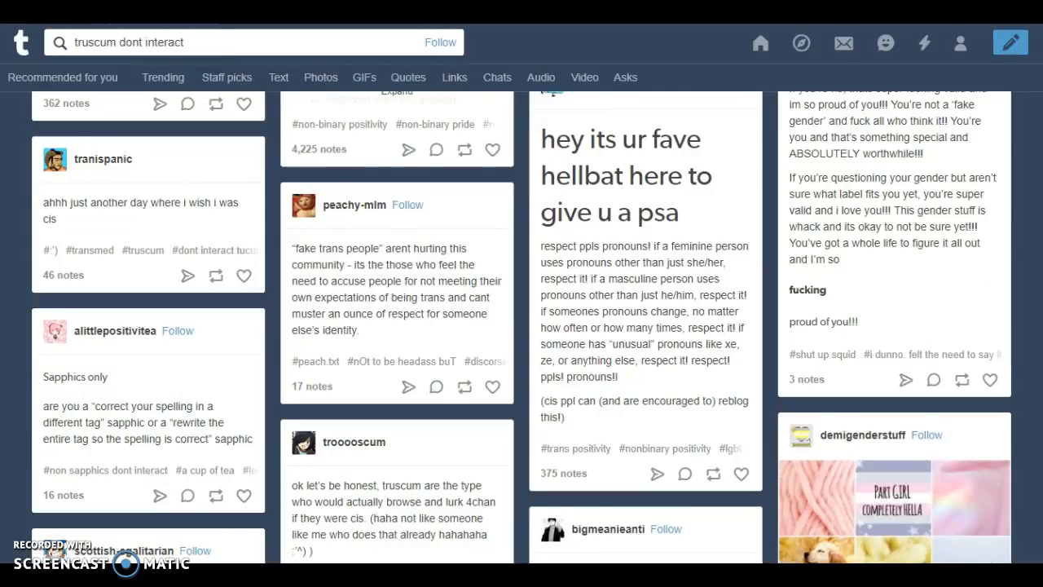
scroll(815, 245, down, 2)
scroll(815, 245, down, 2)
scroll(815, 245, down, 1)
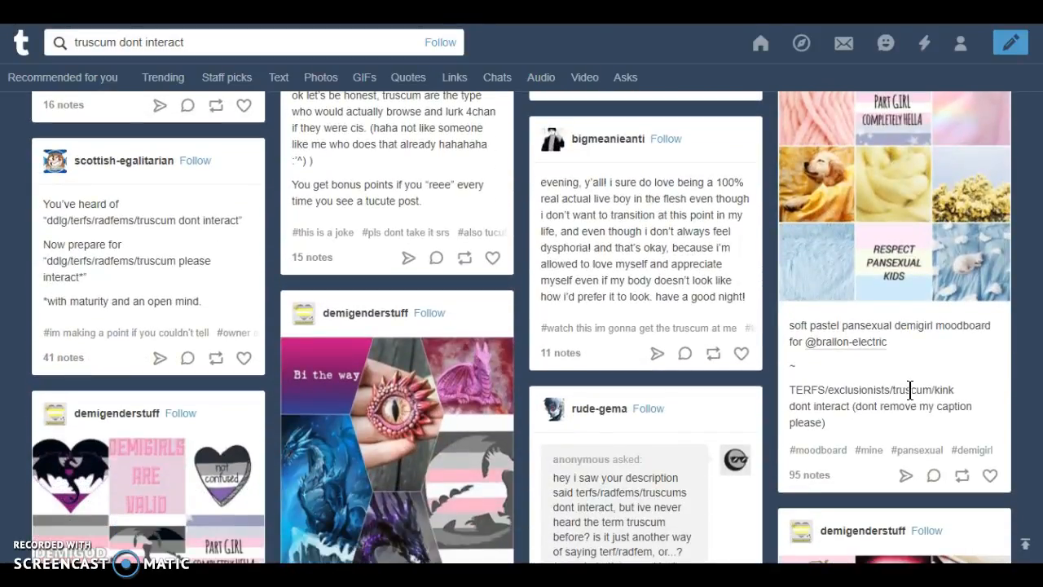
- Highlight and then deselect the 'dont interact' caption text on the demigirl moodboard post
drag(900, 389, 864, 405)
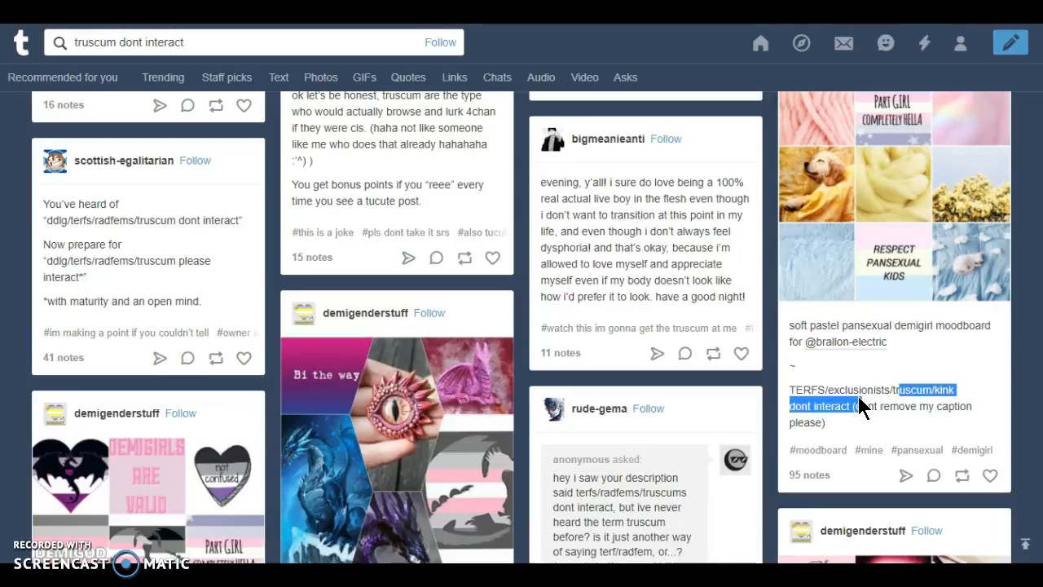
click(907, 435)
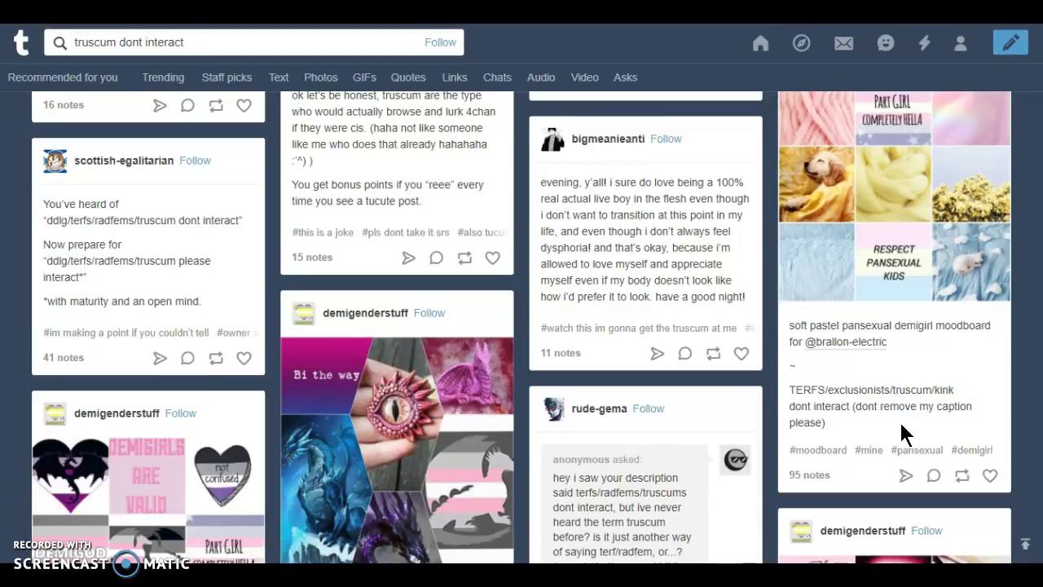
- Reblog the pastel pansexual demigirl moodboard onto truscum-interact instead of setitoffatthedisco
click(964, 476)
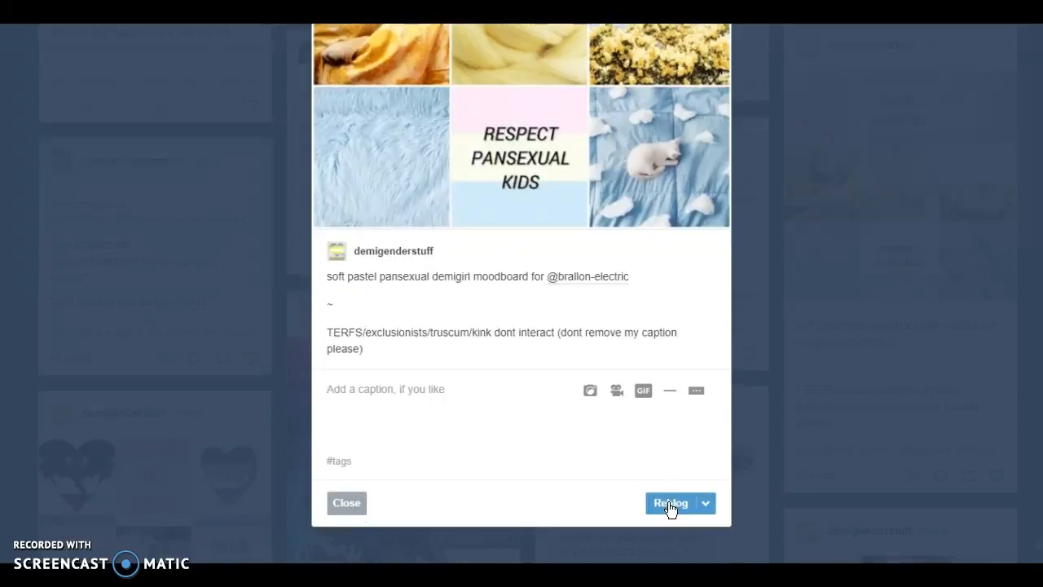
scroll(522, 244, up, 5)
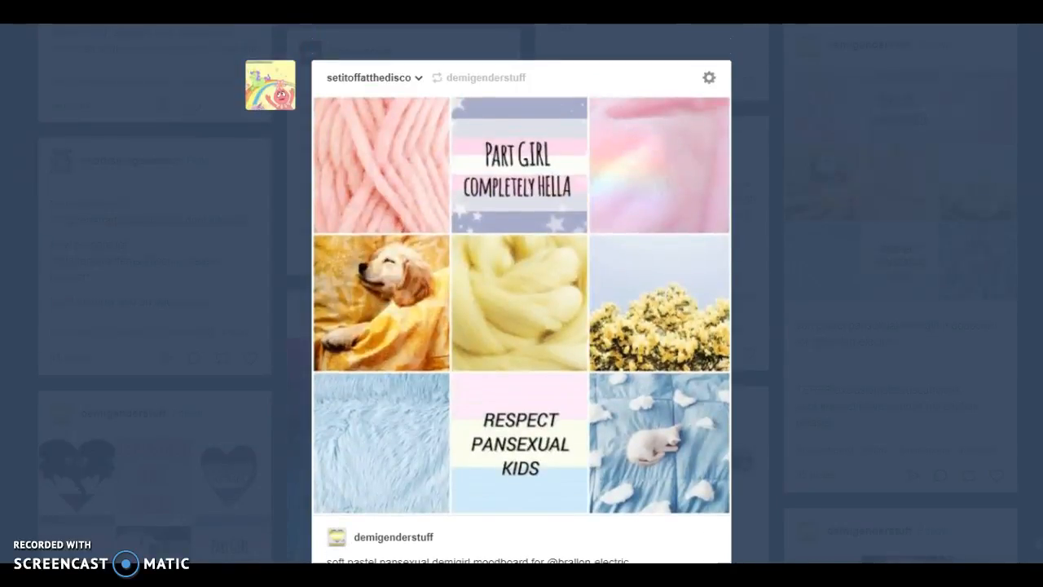
scroll(522, 244, down, 5)
scroll(522, 244, up, 5)
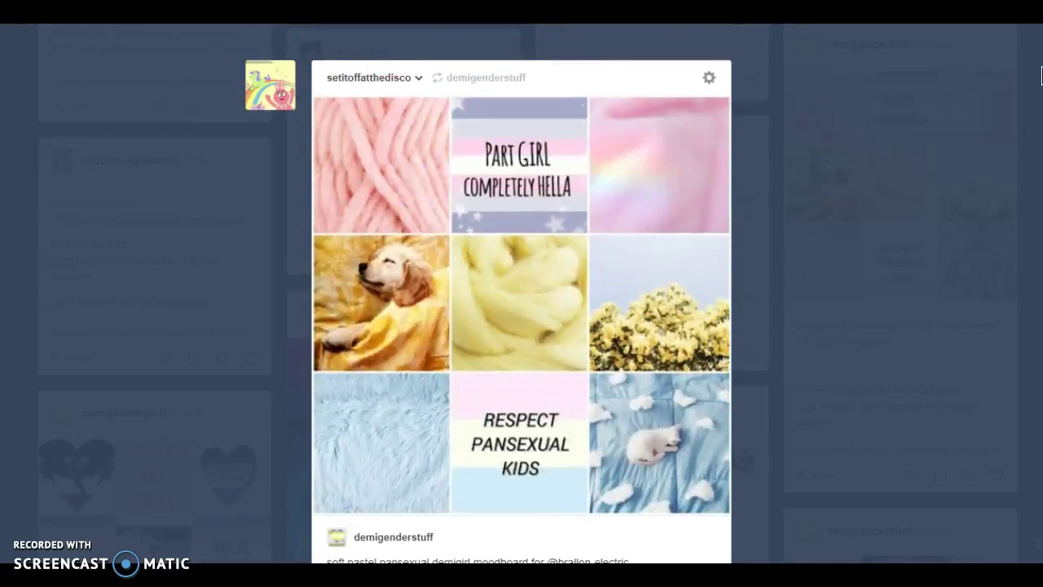
click(346, 82)
click(389, 425)
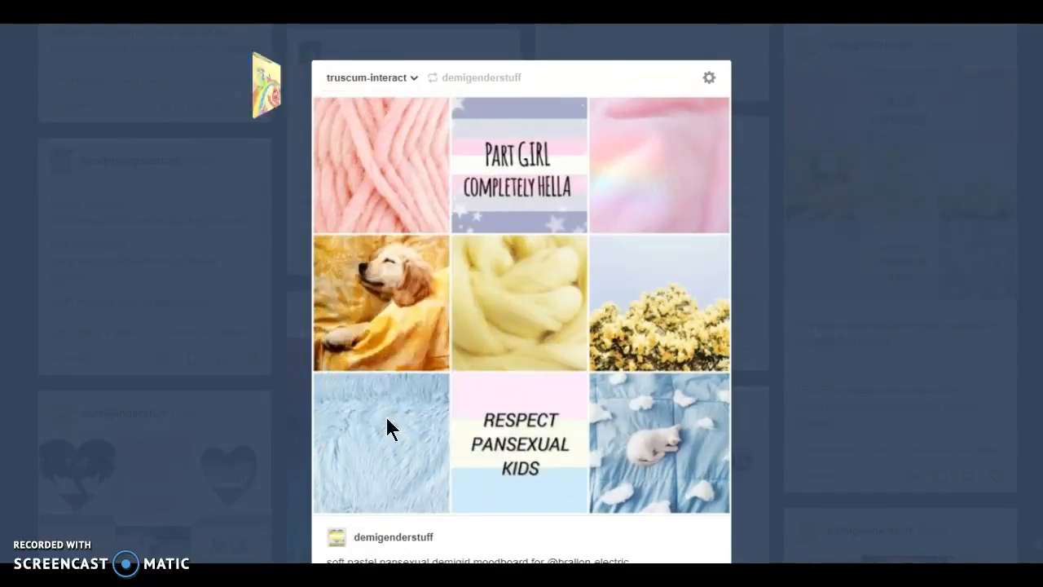
scroll(522, 326, down, 5)
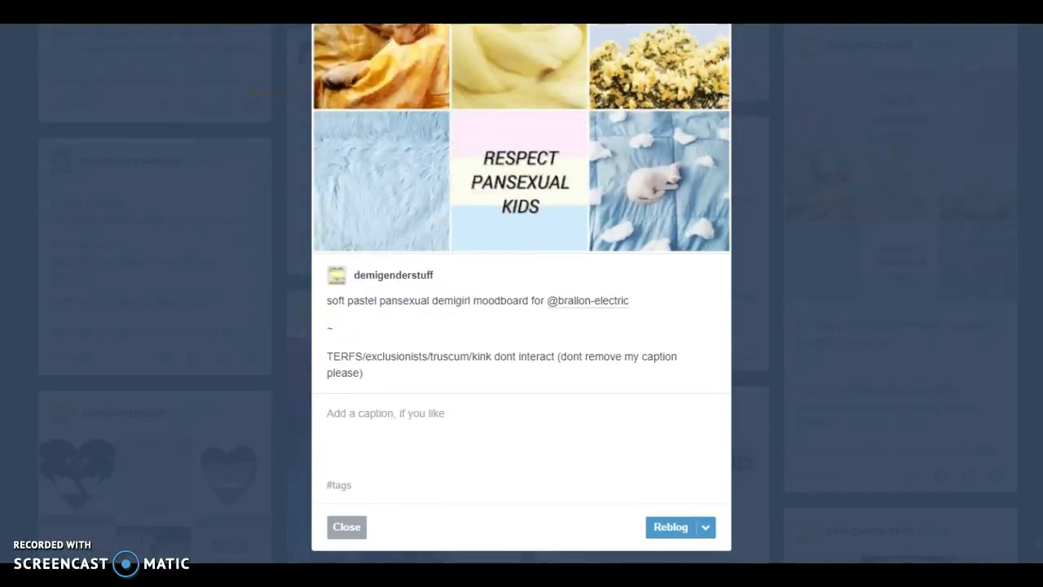
click(671, 527)
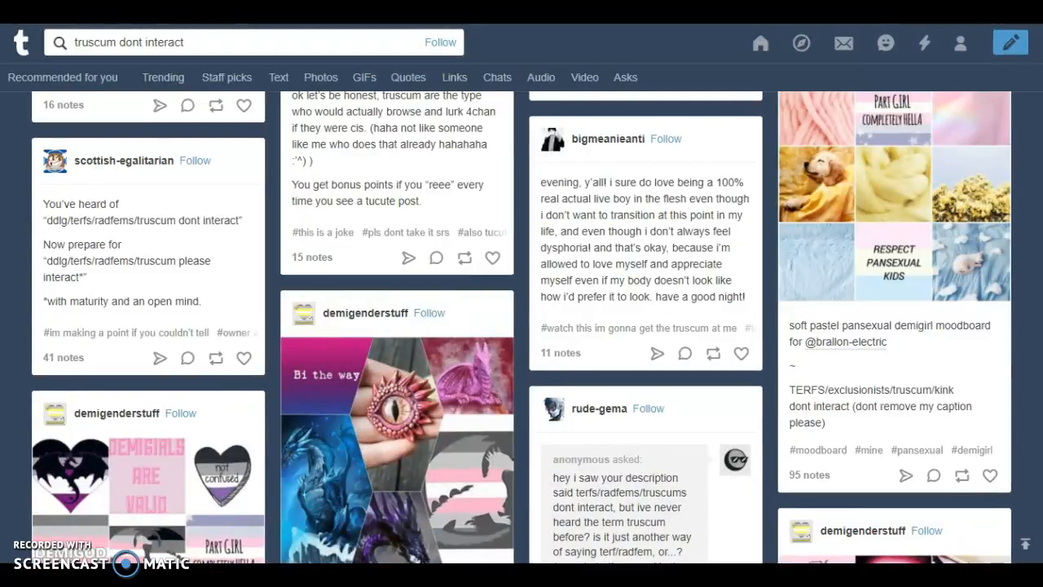
scroll(521, 326, down, 5)
scroll(522, 326, down, 8)
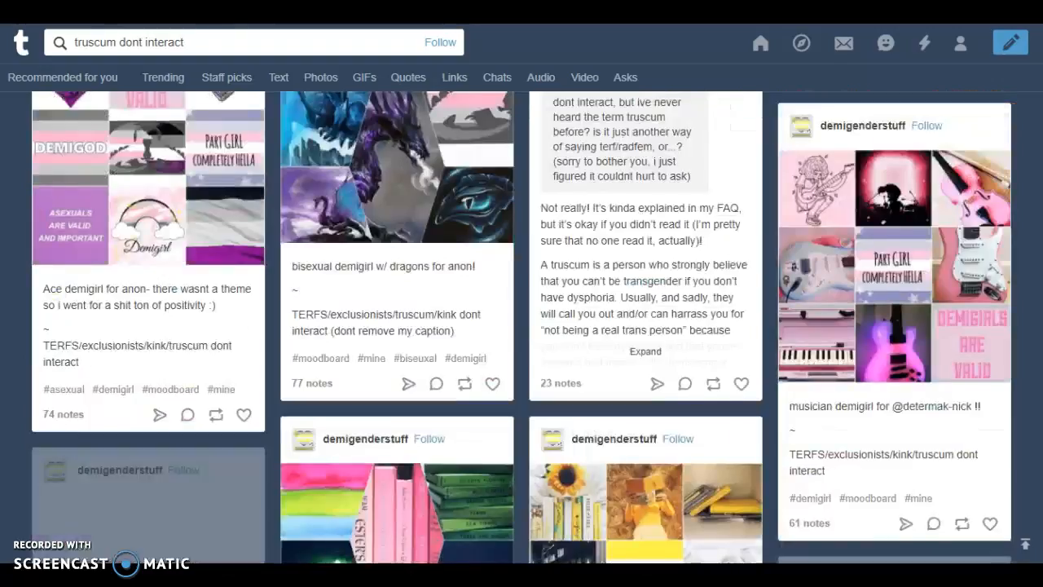
scroll(522, 326, up, 2)
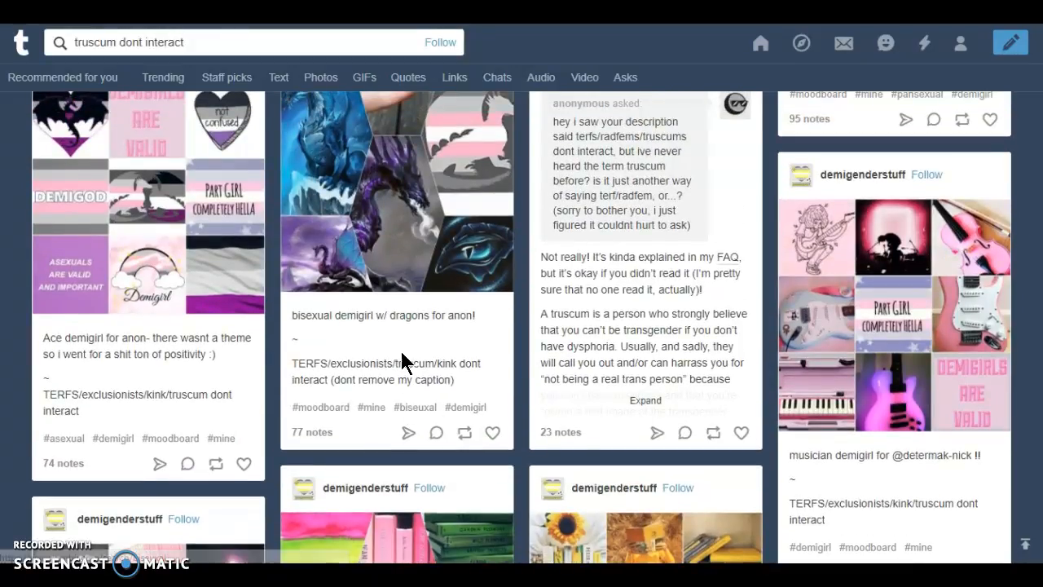
- Start a reblog of demigenderstuff's bisexual demigirl with dragons moodboard
click(465, 433)
- Switch the dragons moodboard reblog to post from the truscum-interact blog
click(448, 389)
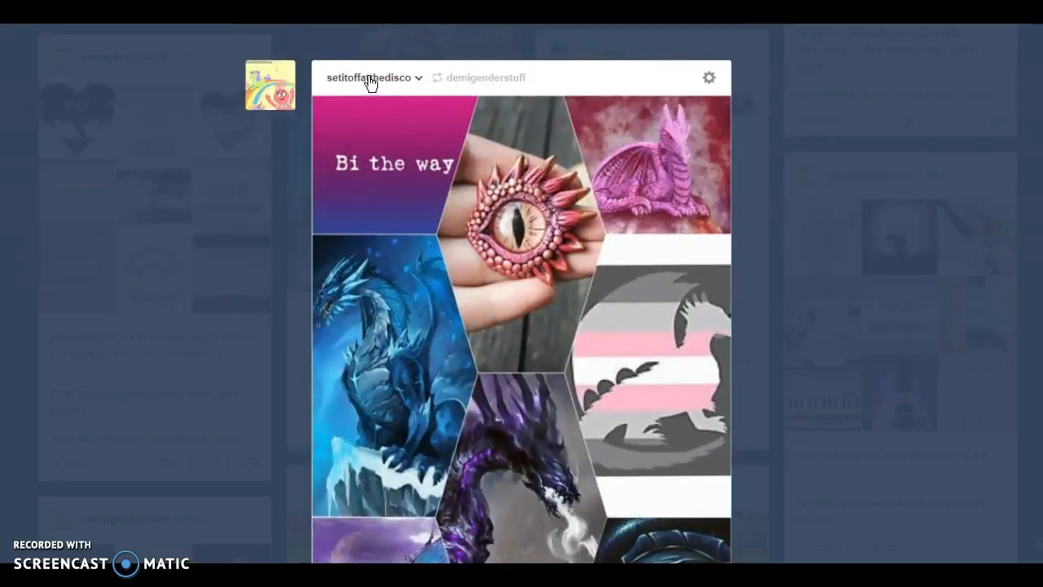
click(371, 82)
click(423, 430)
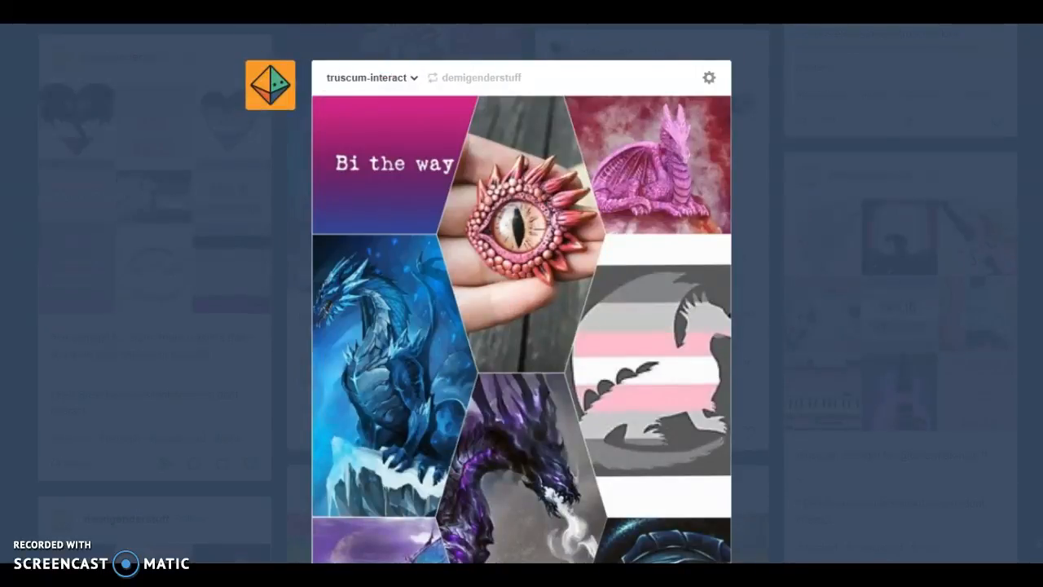
scroll(521, 326, down, 5)
scroll(522, 326, down, 1)
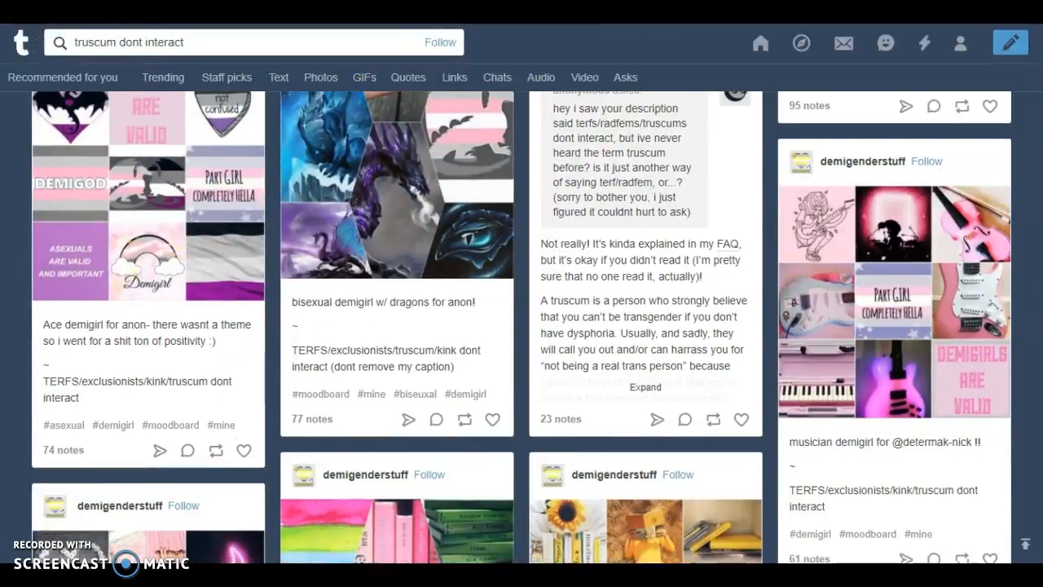
scroll(521, 326, down, 2)
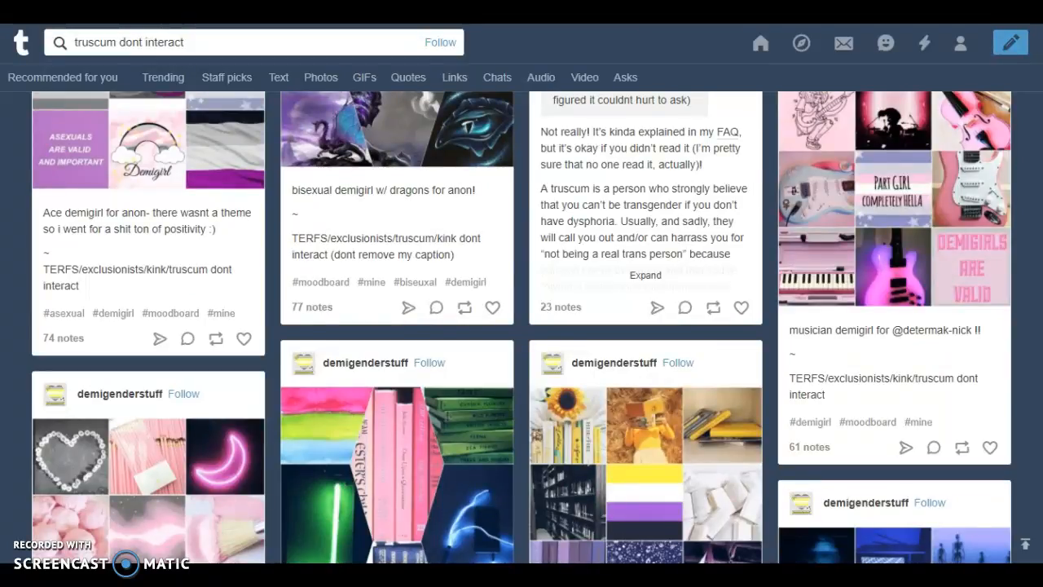
scroll(521, 326, down, 5)
scroll(521, 326, down, 3)
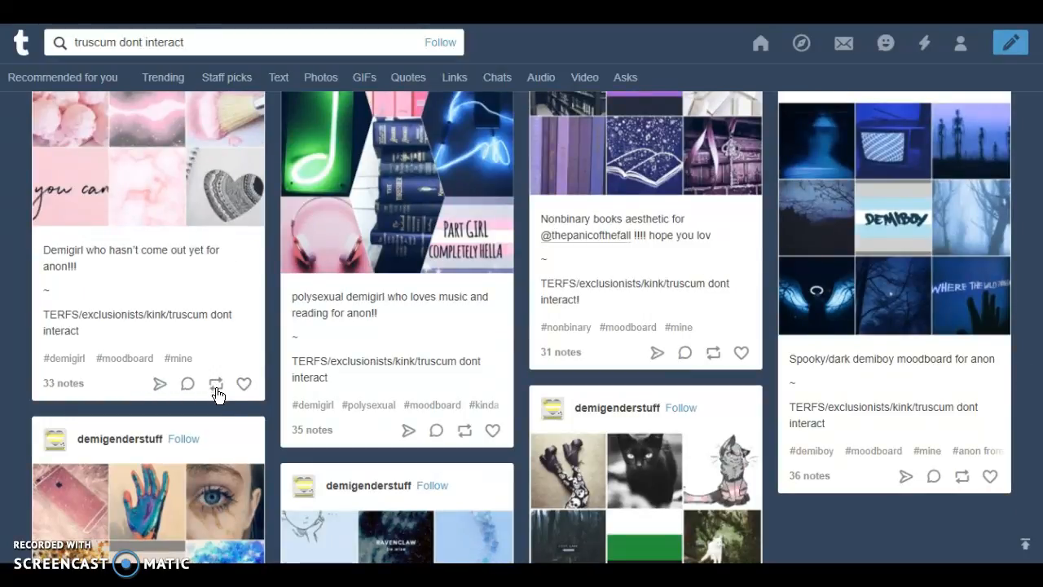
- Reblog the 'Demigirl who hasn't come out yet' moodboard onto the truscum-interact blog
double_click(181, 317)
click(216, 384)
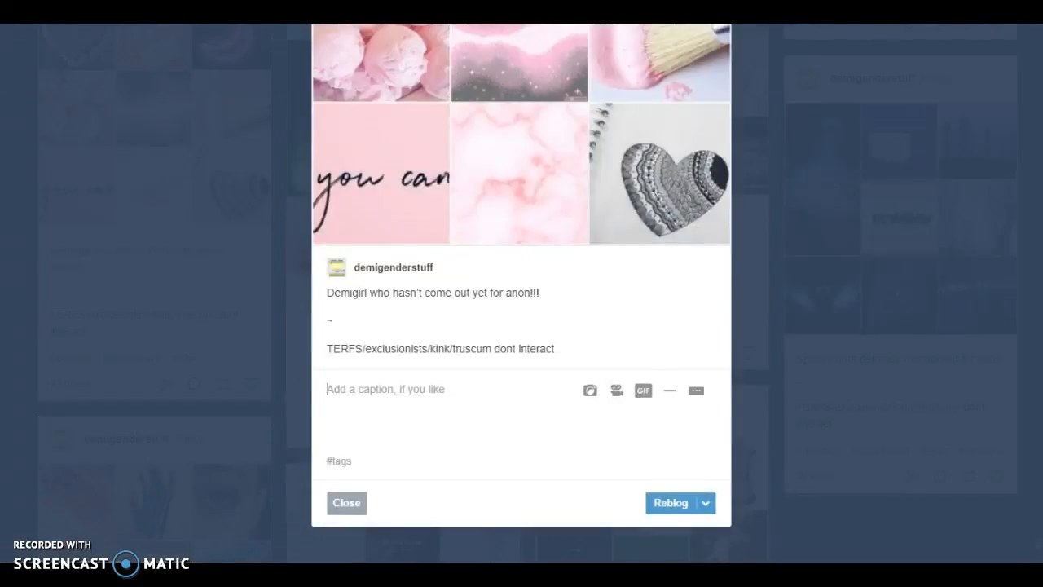
scroll(905, 211, up, 5)
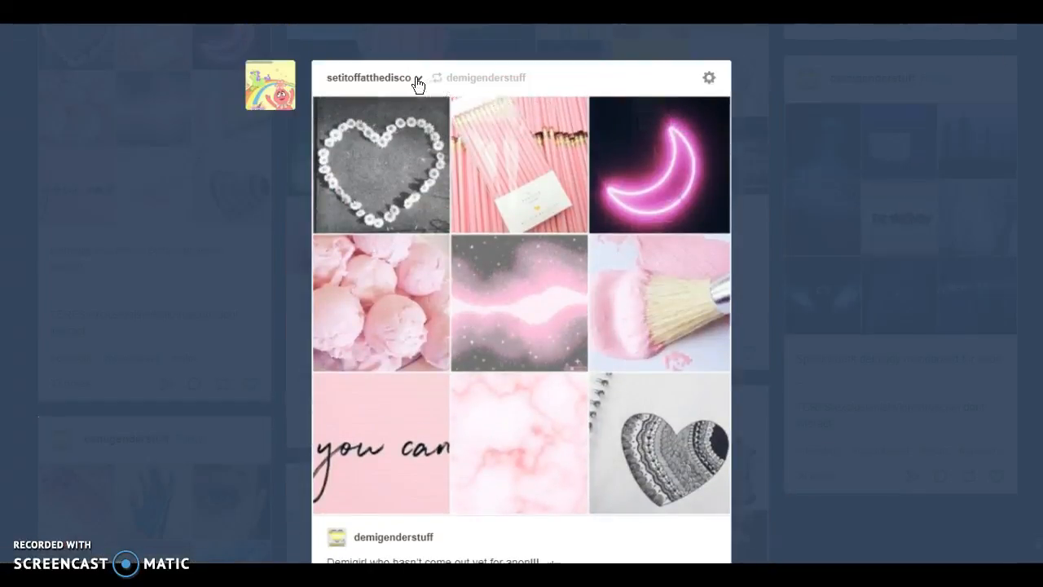
click(417, 77)
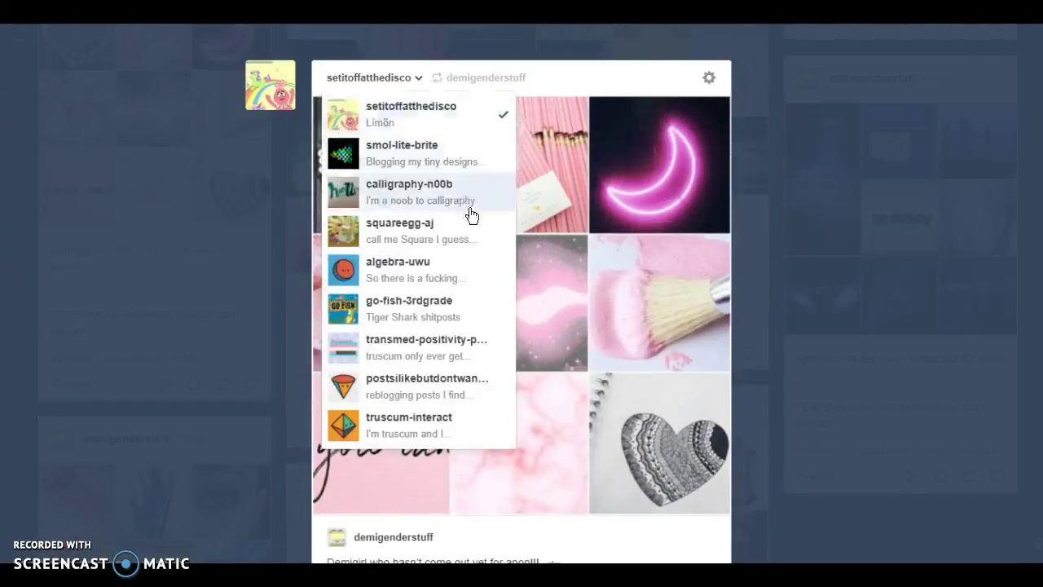
click(408, 424)
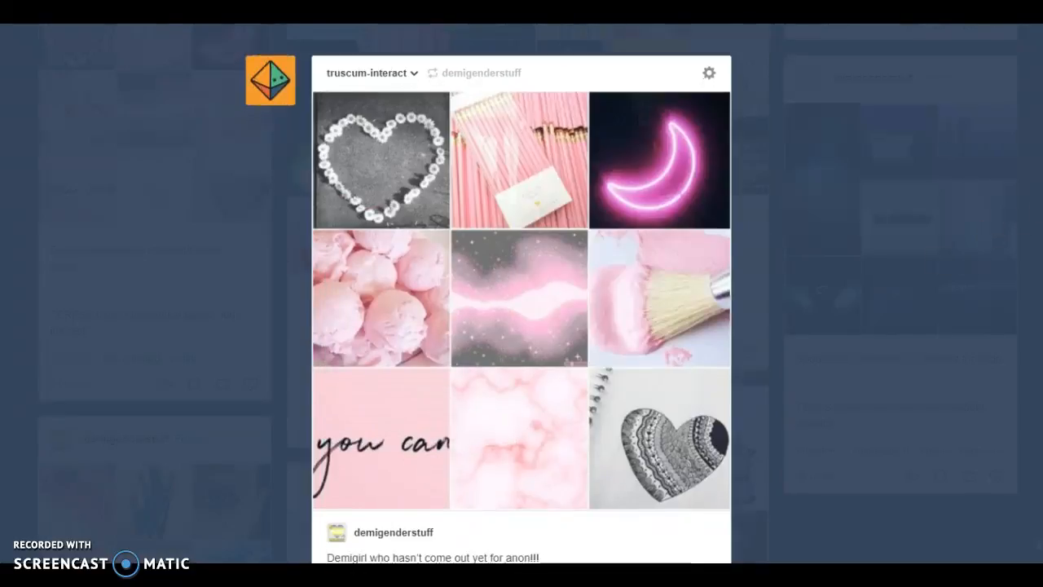
scroll(987, 232, down, 5)
scroll(986, 232, down, 2)
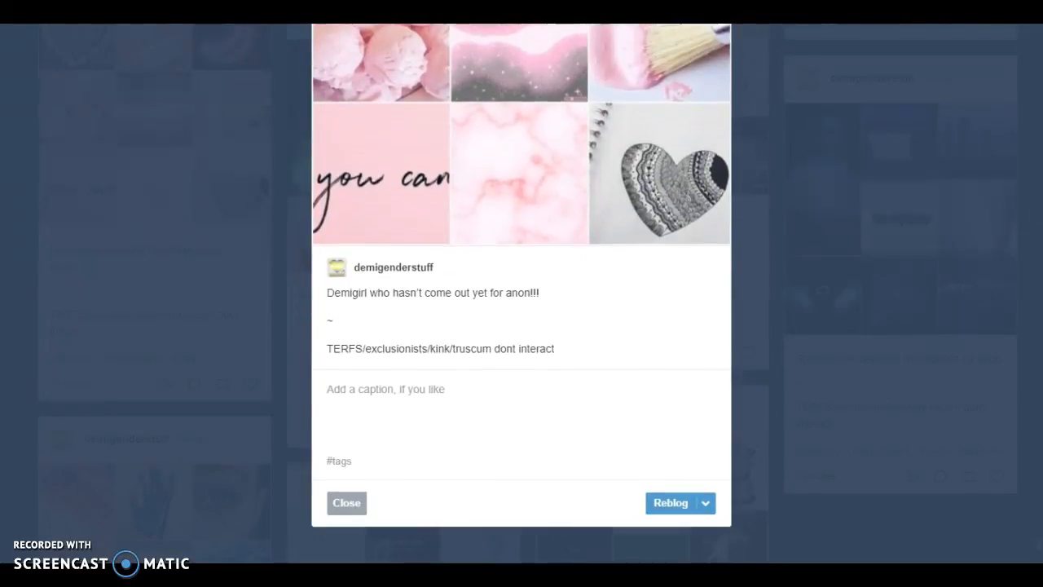
click(670, 505)
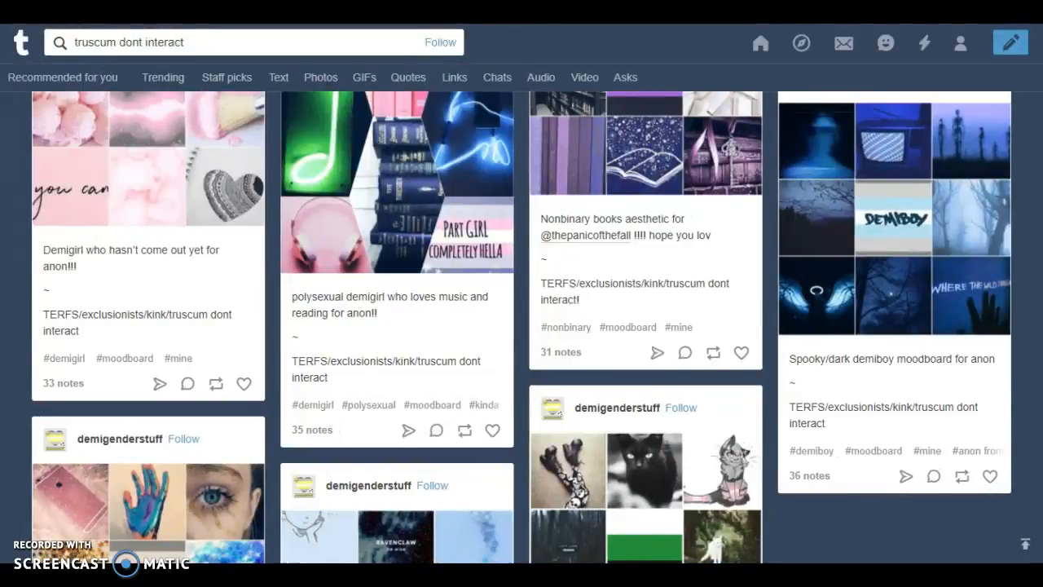
scroll(986, 326, down, 5)
scroll(986, 326, down, 4)
scroll(986, 326, down, 2)
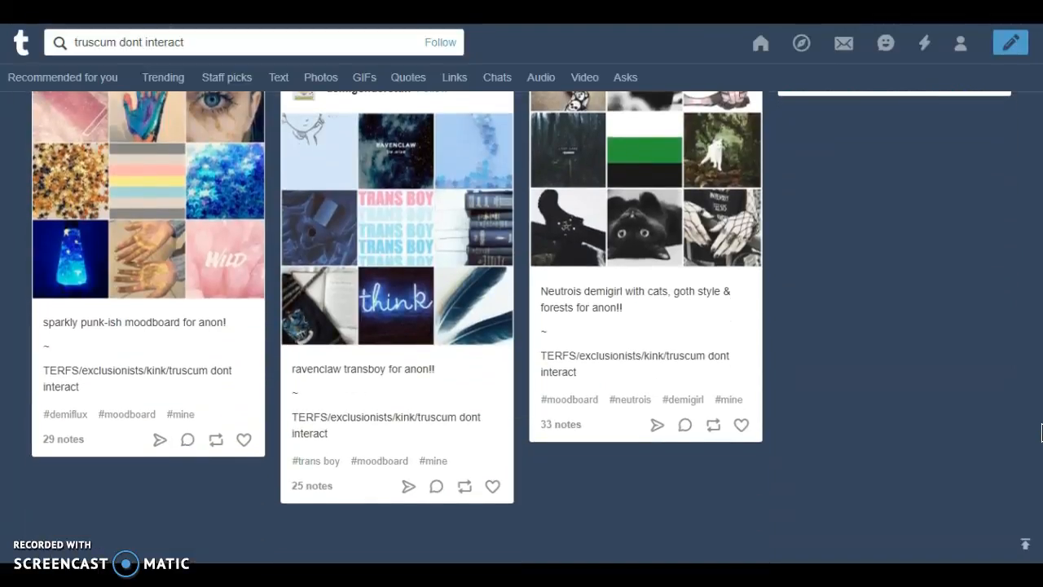
scroll(1040, 428, up, 2)
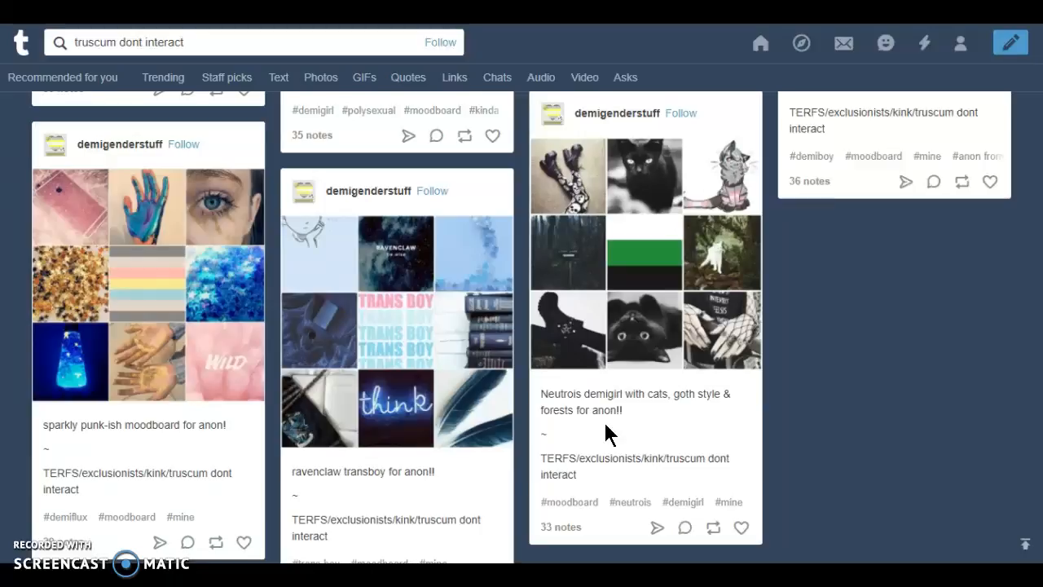
- Reblog the Neutrois demigirl moodboard with cats, goth style and forests
click(709, 531)
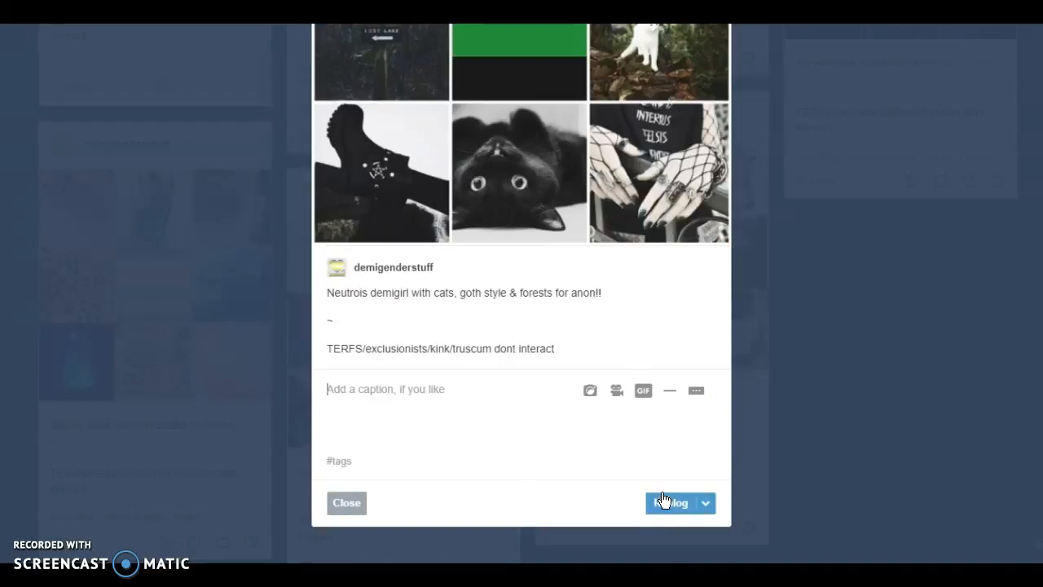
click(665, 502)
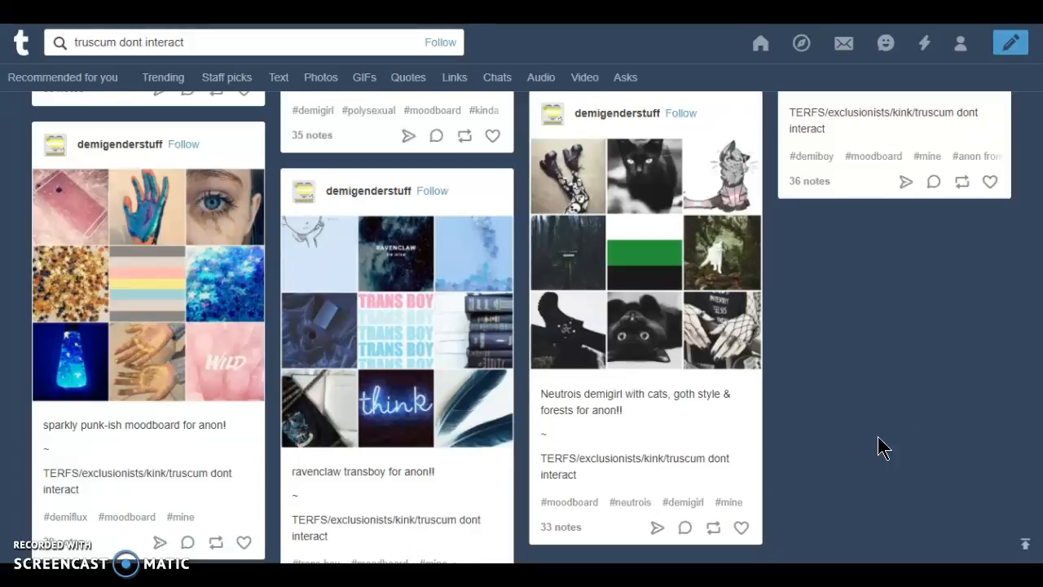
scroll(522, 326, up, 5)
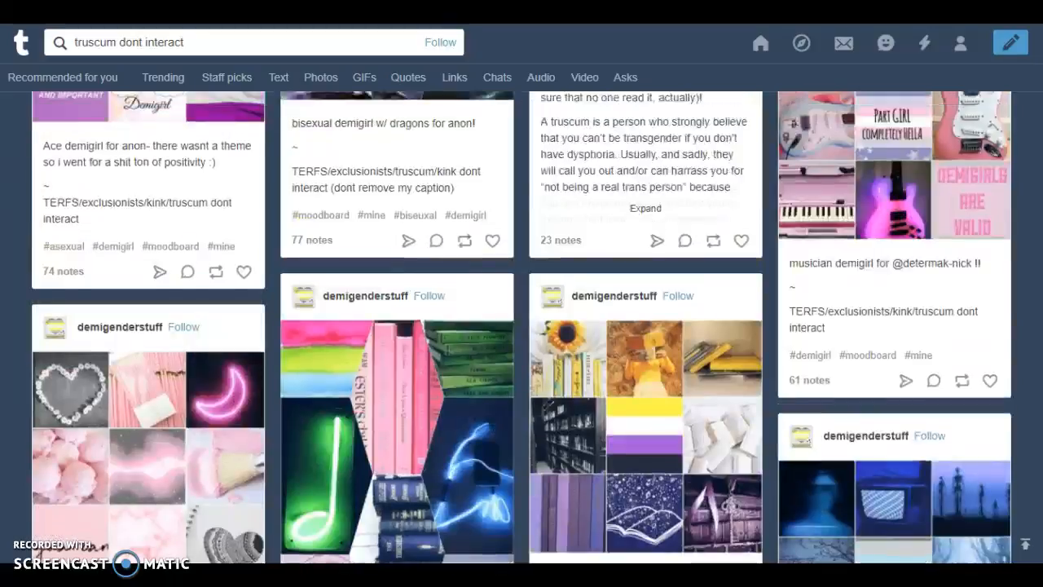
scroll(522, 326, up, 3)
scroll(521, 326, up, 5)
scroll(522, 326, up, 5)
scroll(522, 326, up, 5)
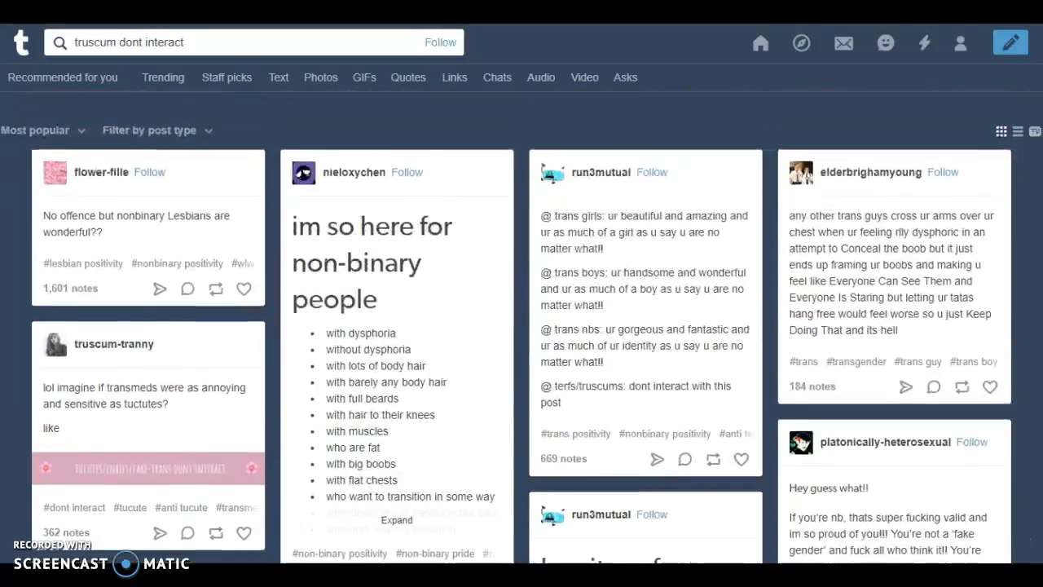
scroll(521, 326, up, 2)
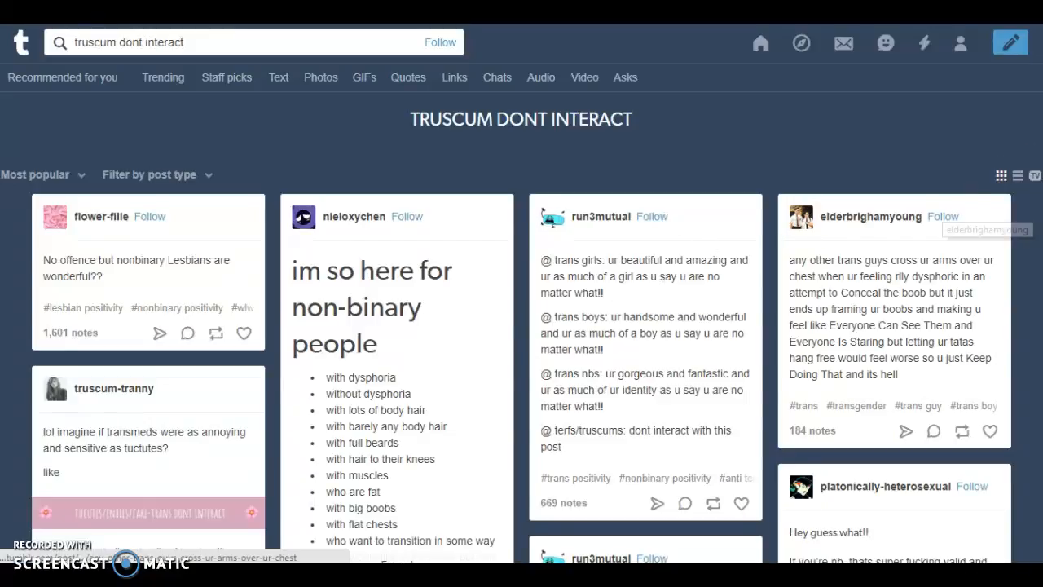
scroll(522, 326, down, 3)
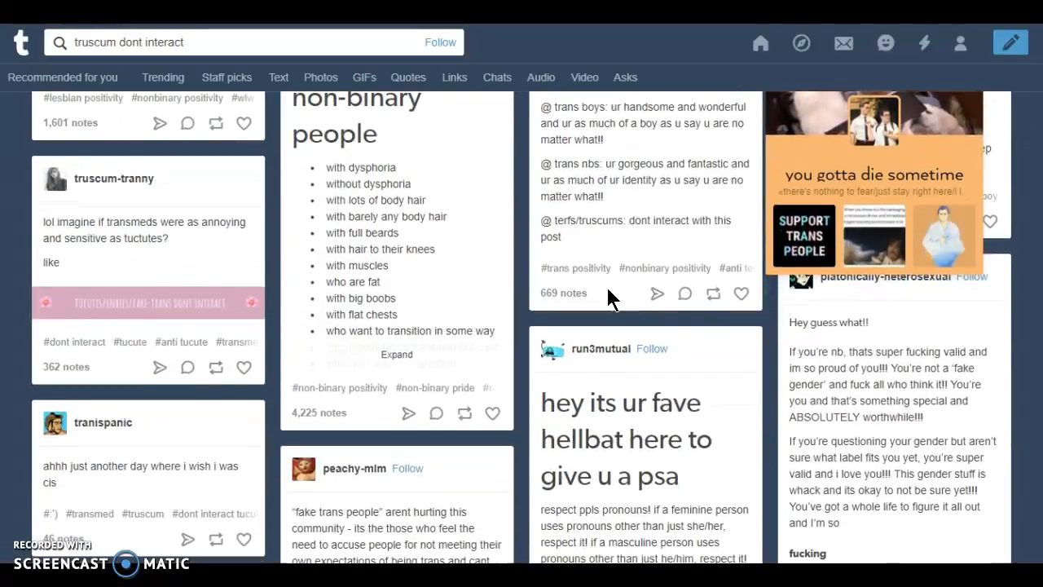
click(472, 424)
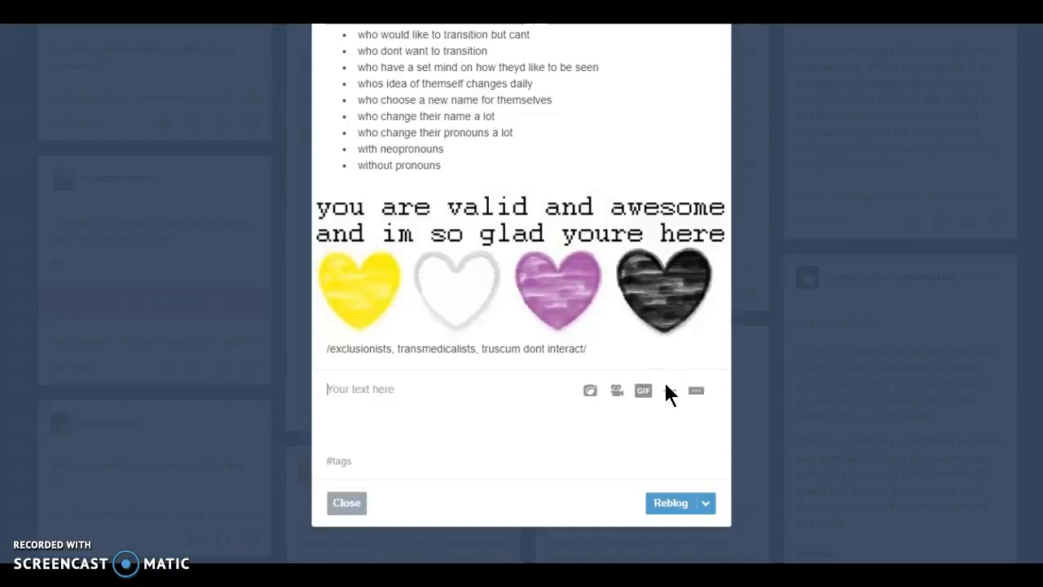
click(667, 503)
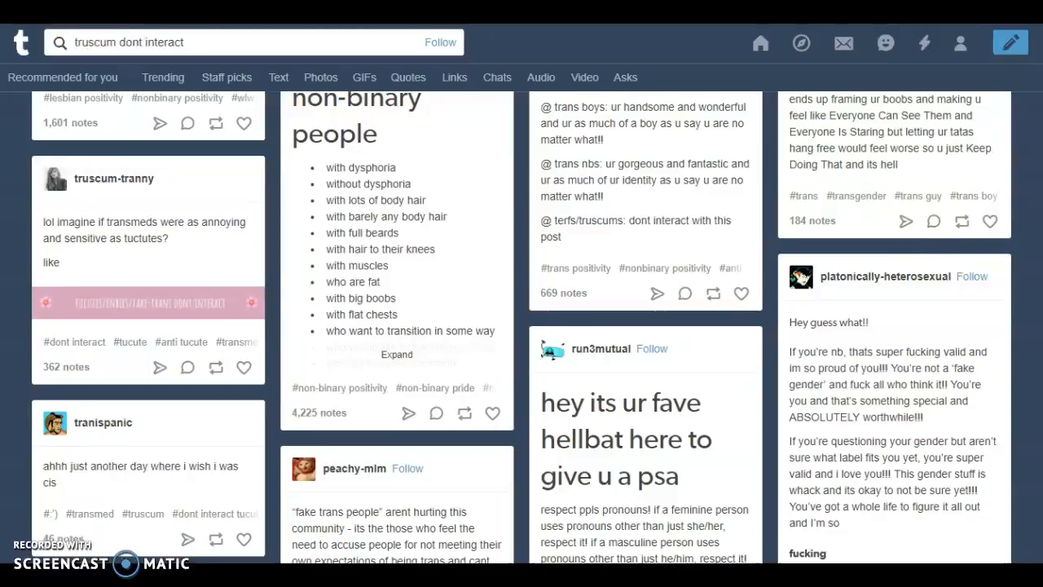
scroll(521, 326, down, 5)
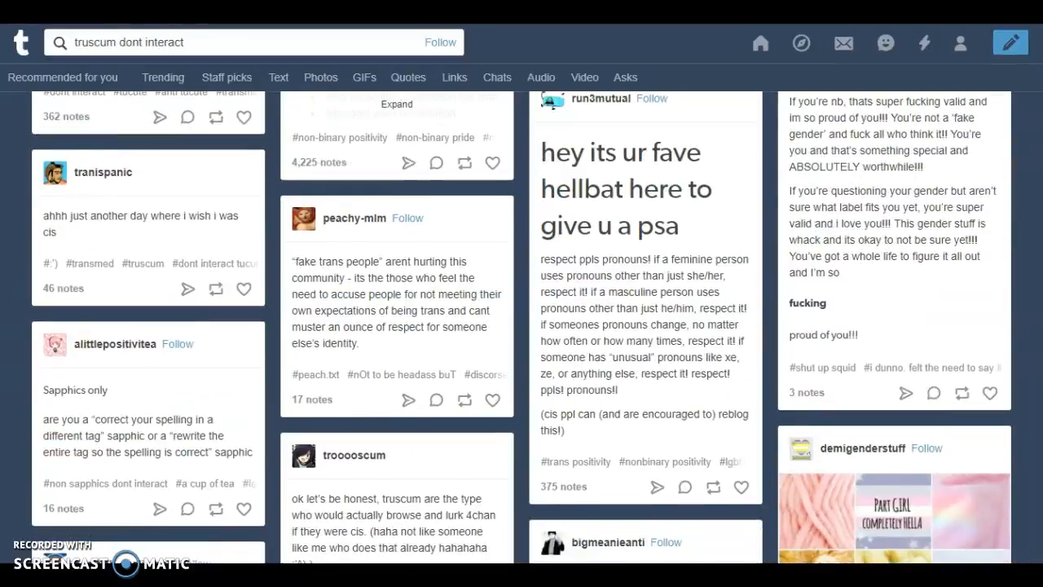
scroll(521, 326, down, 5)
scroll(522, 326, down, 2)
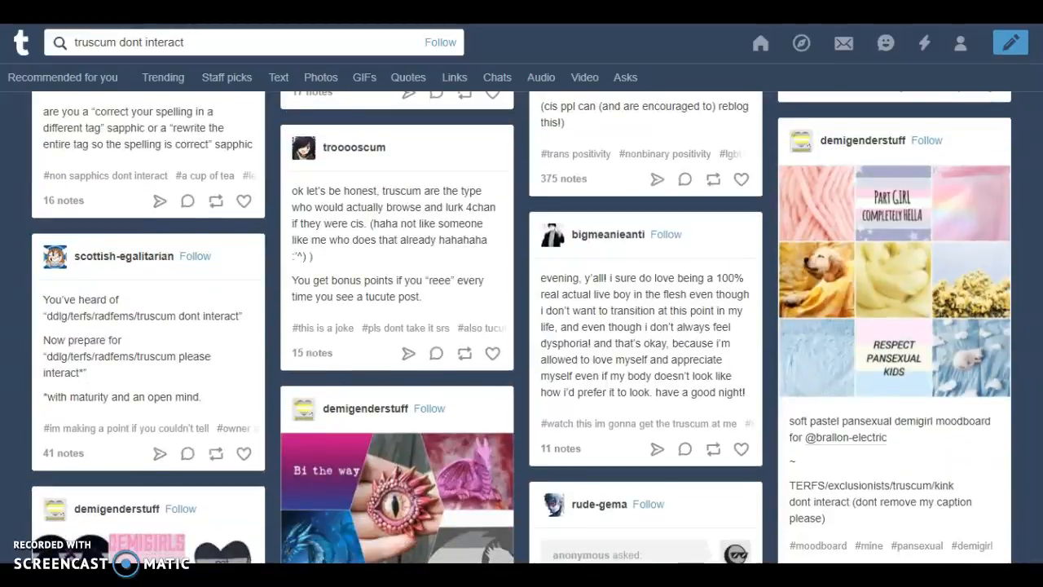
scroll(522, 326, down, 1)
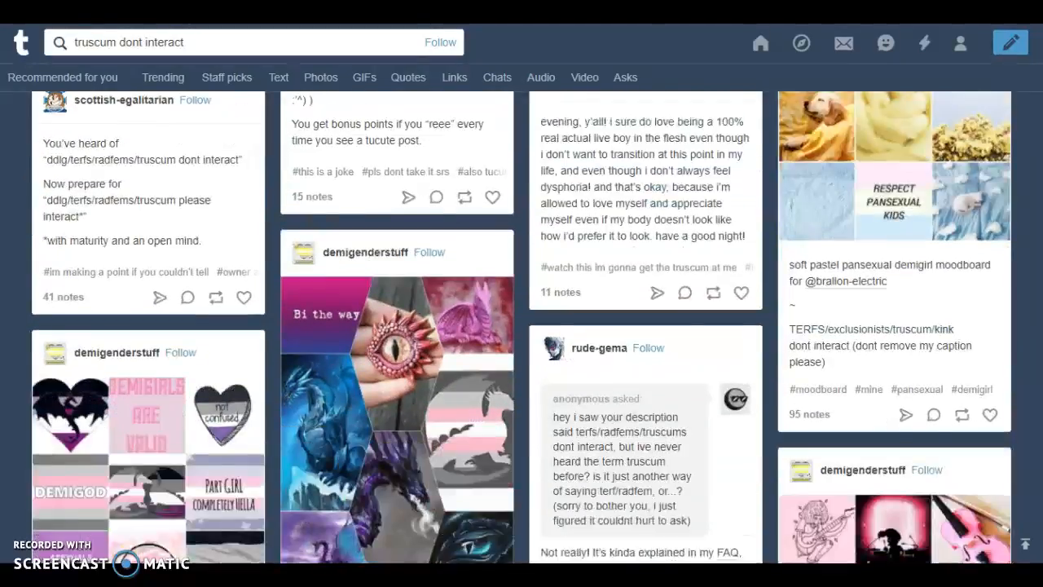
scroll(522, 326, down, 3)
scroll(522, 326, down, 3)
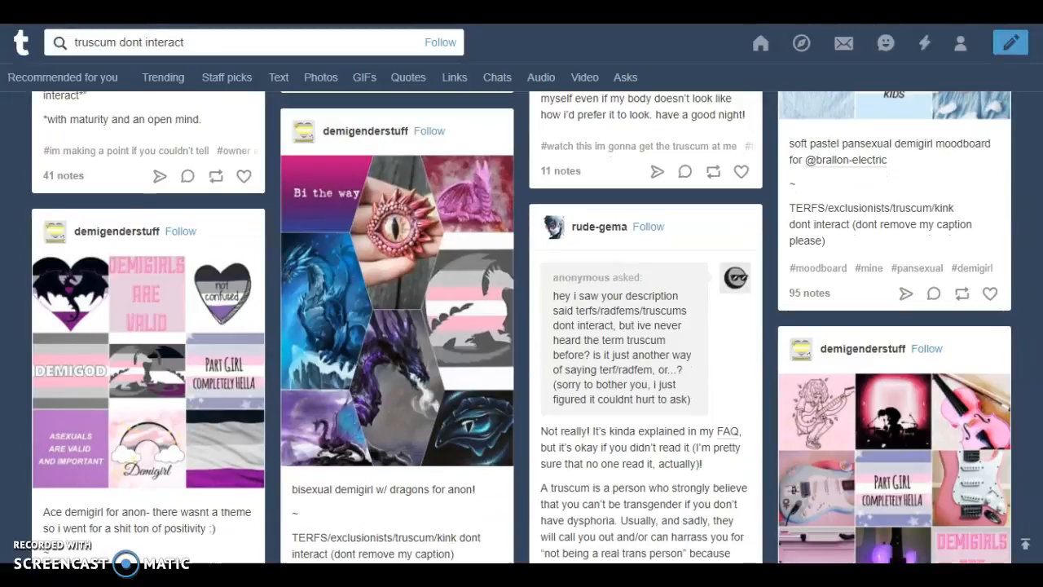
scroll(522, 326, down, 2)
scroll(521, 326, down, 2)
scroll(522, 326, down, 1)
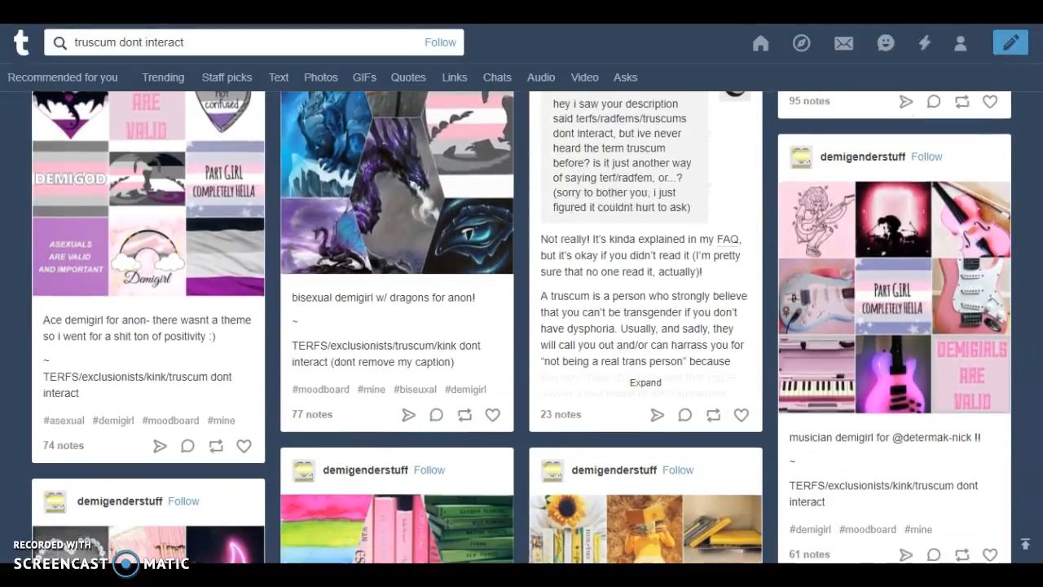
scroll(522, 326, down, 2)
scroll(522, 326, down, 1)
scroll(1034, 336, up, 2)
scroll(1034, 336, up, 1)
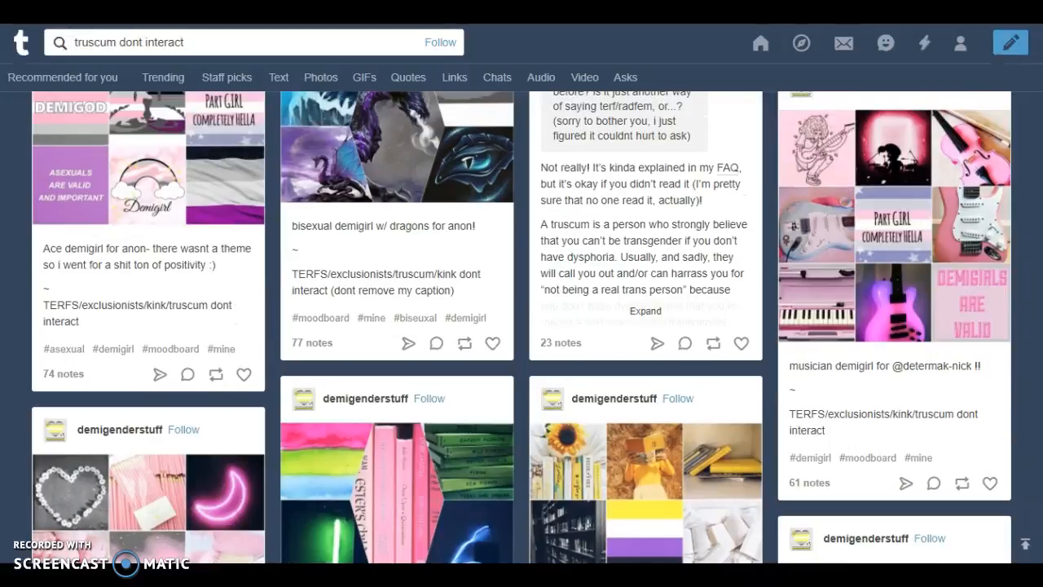
scroll(1033, 326, up, 5)
scroll(1033, 326, up, 5)
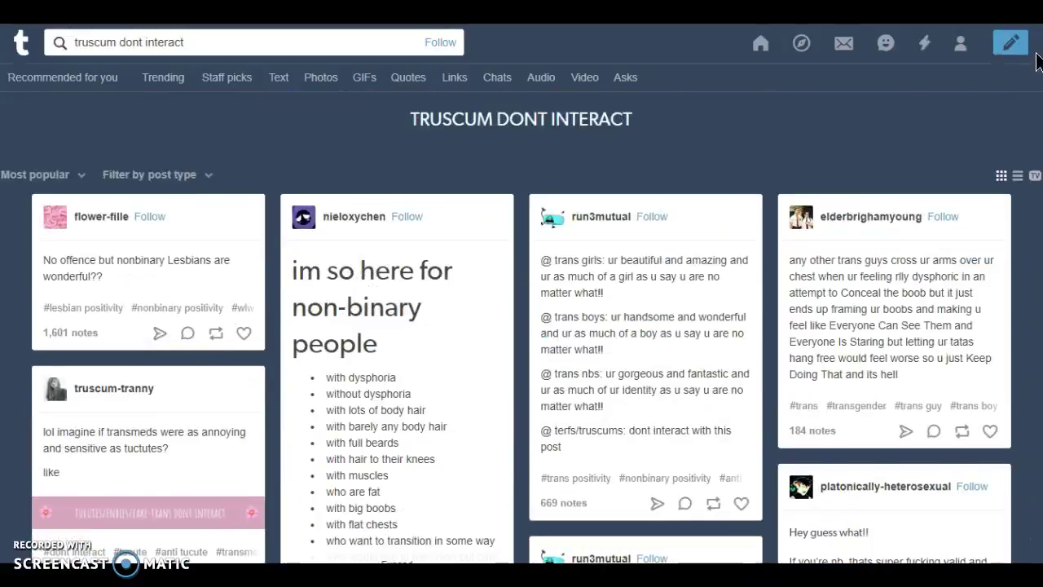
- Go to the truscum-interact blog's posts page from the account menu
click(962, 42)
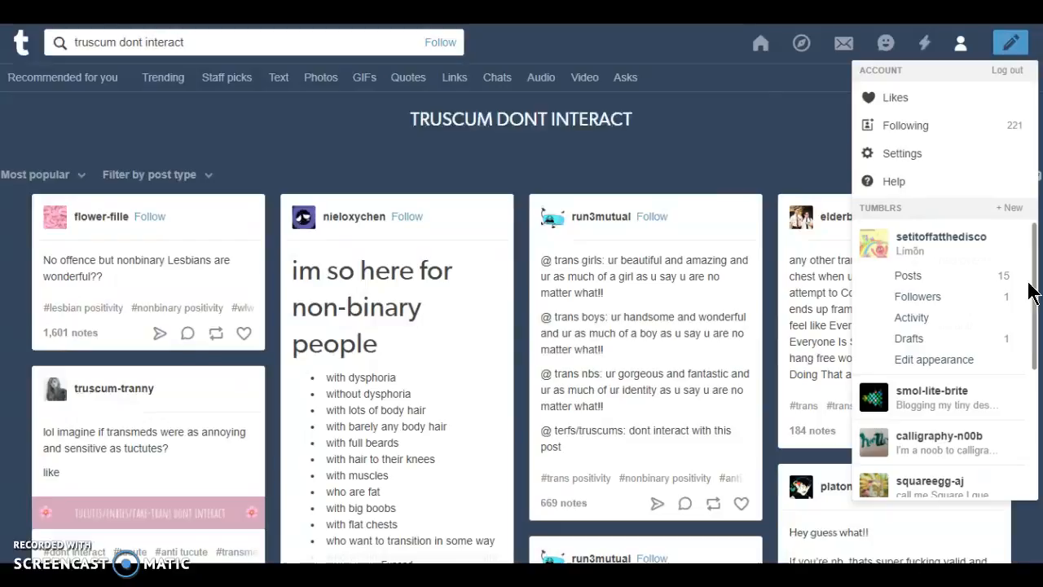
drag(1034, 292, 1029, 432)
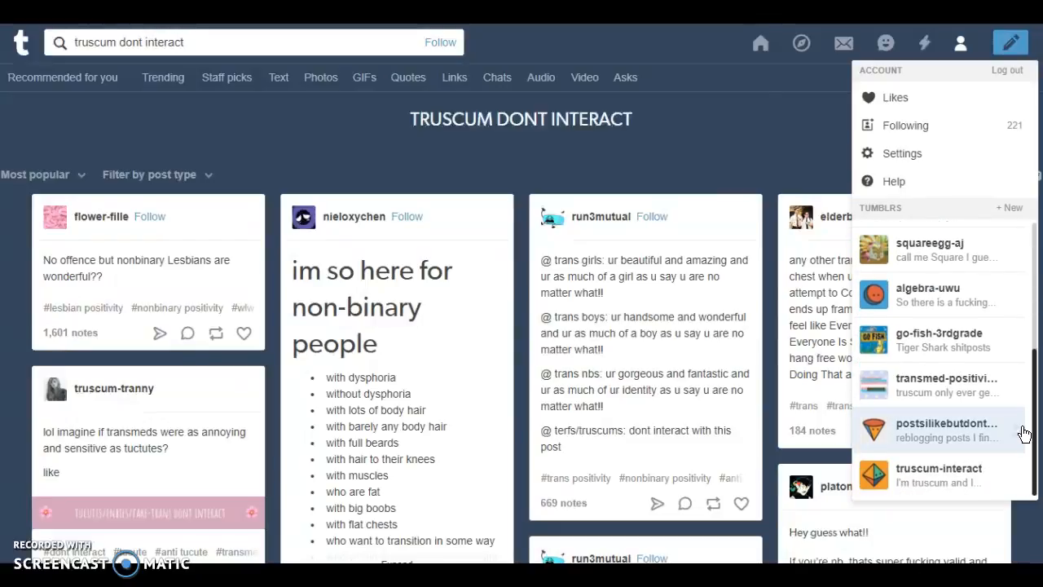
click(974, 475)
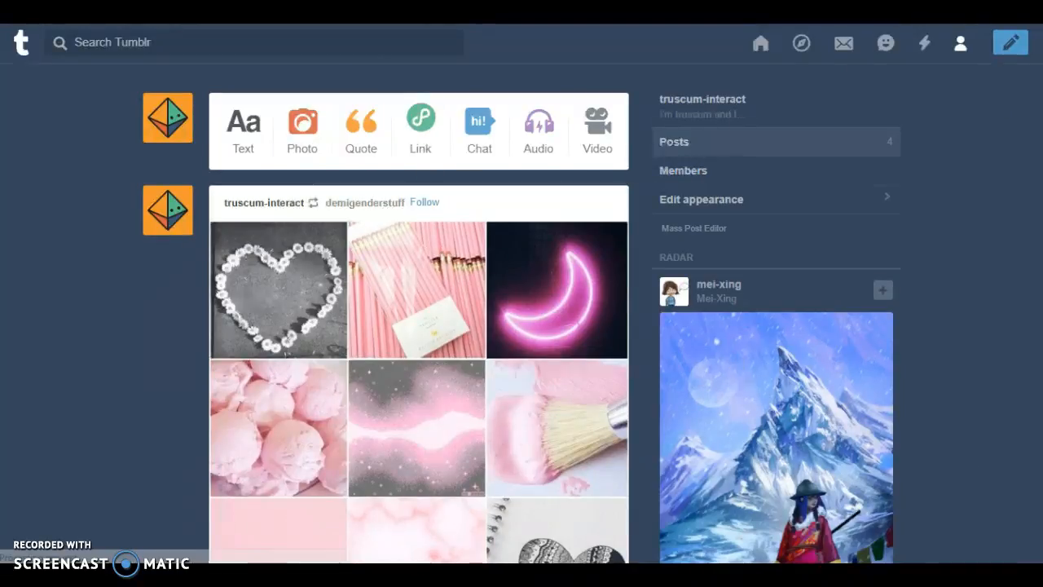
scroll(852, 269, down, 1)
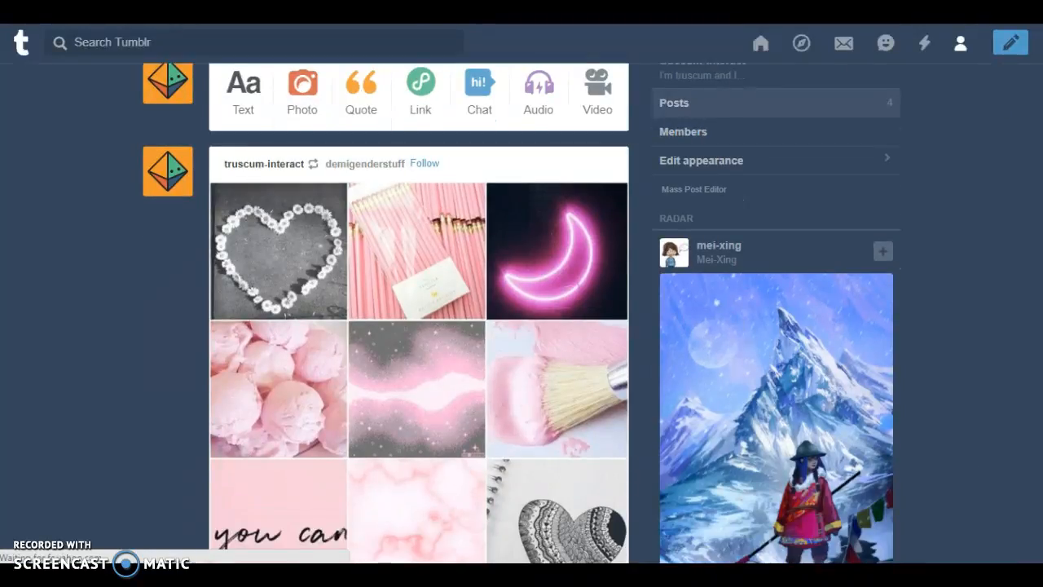
scroll(852, 244, down, 1)
scroll(852, 234, down, 2)
scroll(611, 253, down, 3)
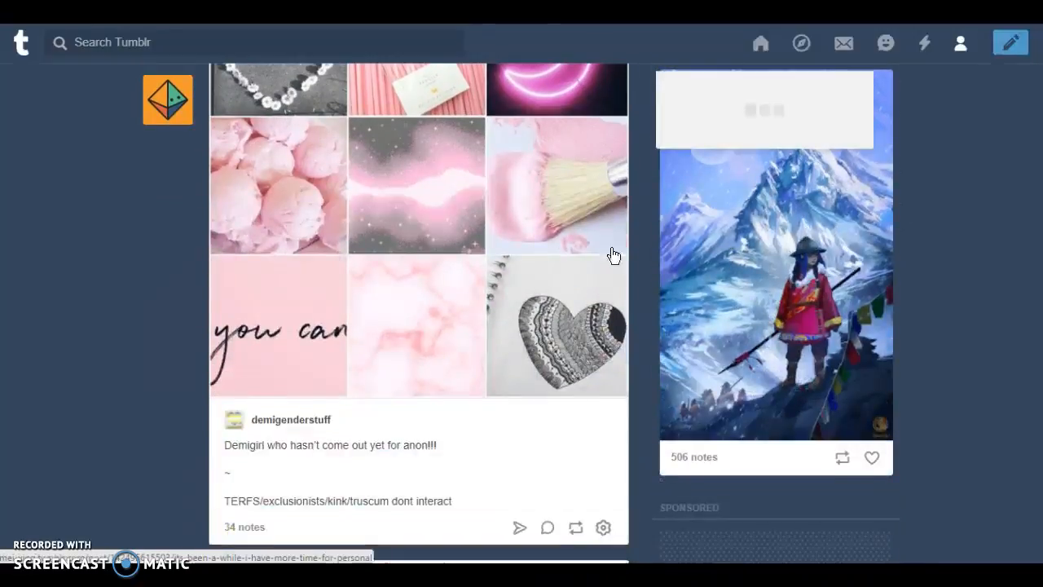
scroll(521, 294, down, 2)
scroll(549, 312, down, 4)
scroll(689, 318, down, 4)
scroll(703, 317, down, 5)
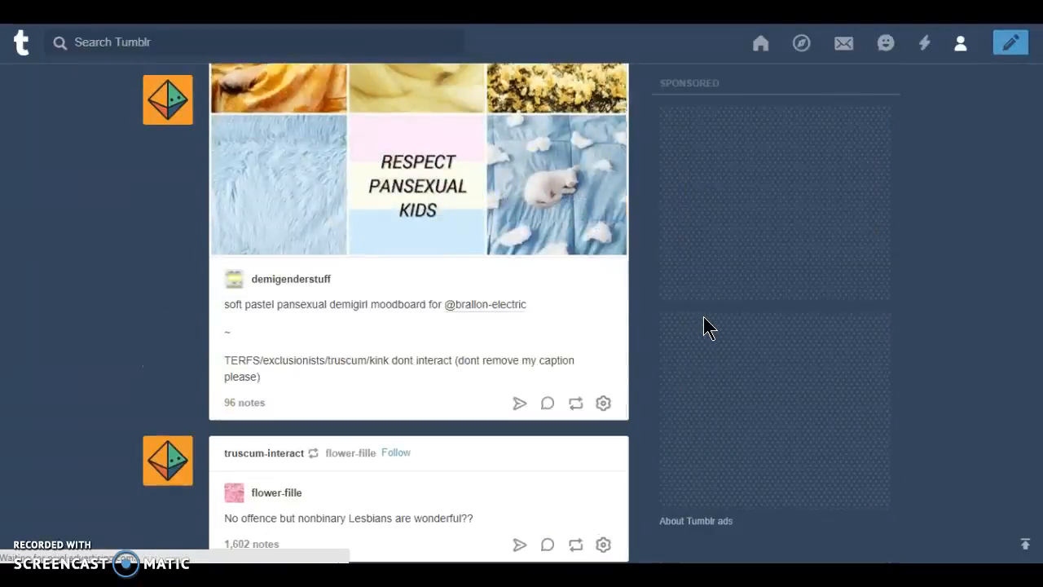
scroll(703, 317, down, 2)
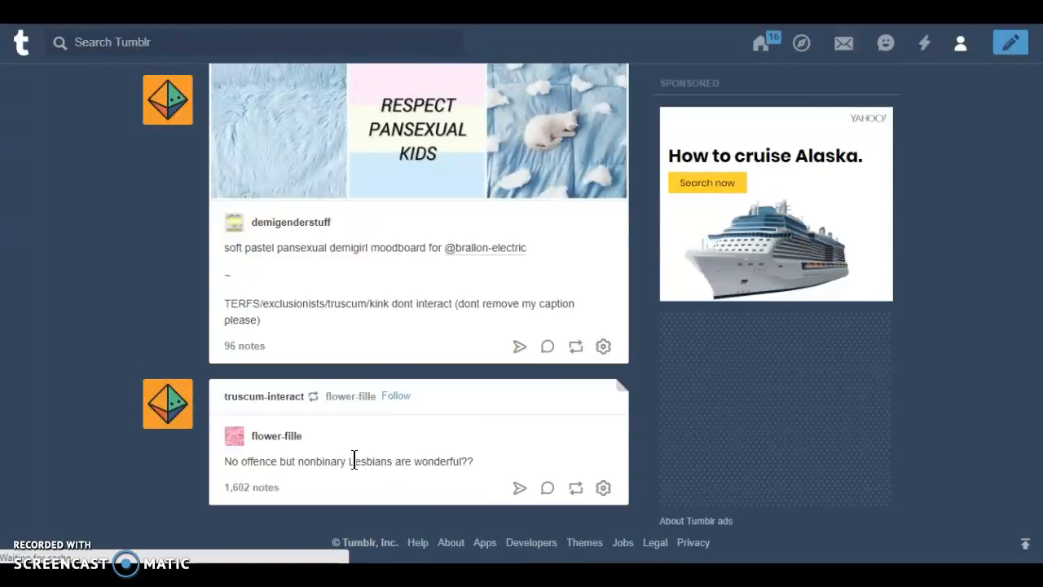
scroll(344, 456, up, 3)
scroll(344, 456, up, 5)
scroll(344, 456, up, 5)
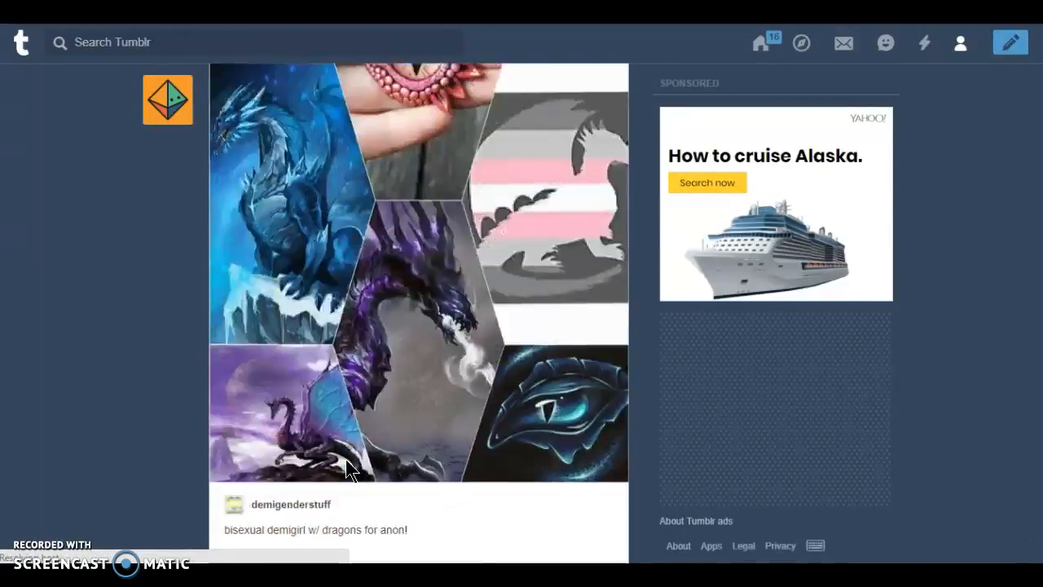
scroll(345, 459, up, 5)
scroll(346, 459, up, 5)
scroll(346, 459, up, 3)
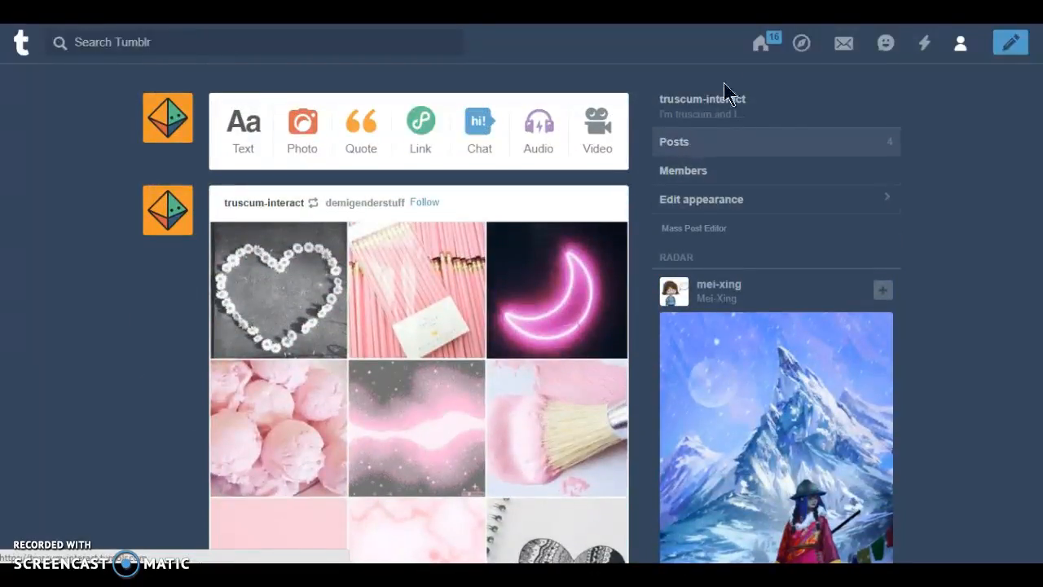
- Return to the Tumblr dashboard feed after reviewing the blog's reblogs
click(767, 44)
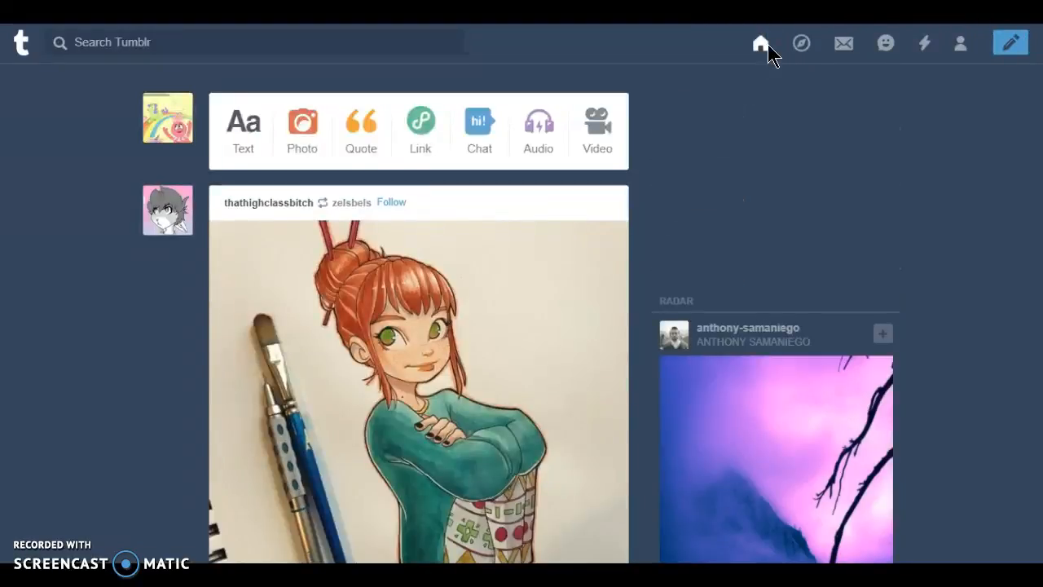
scroll(768, 44, down, 1)
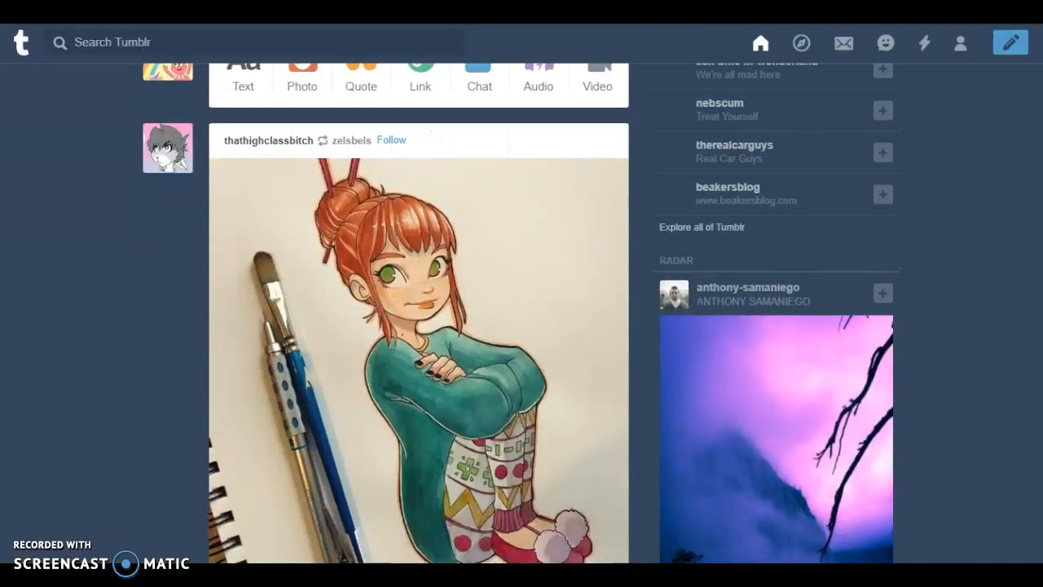
scroll(768, 44, up, 1)
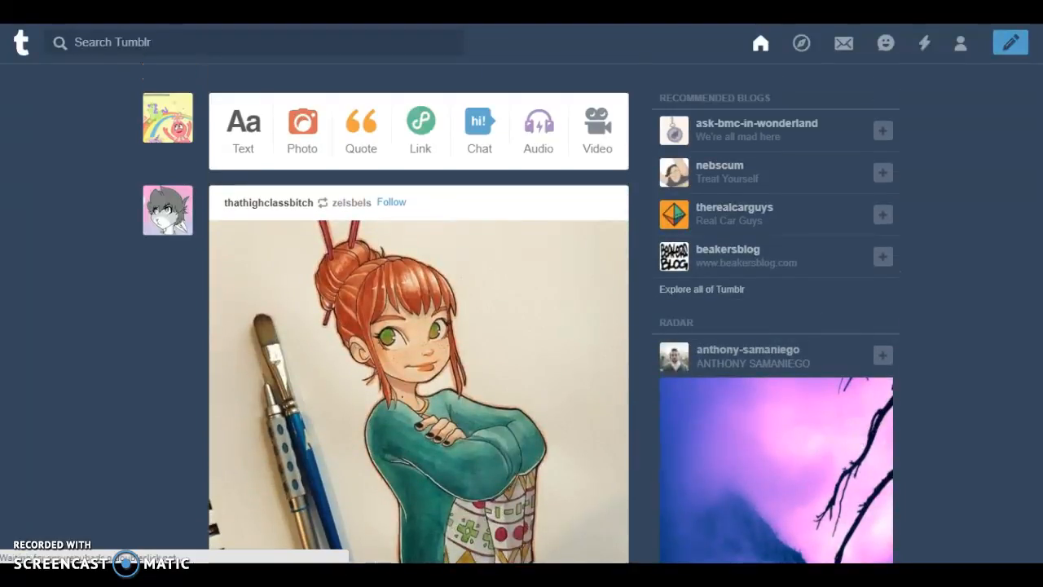